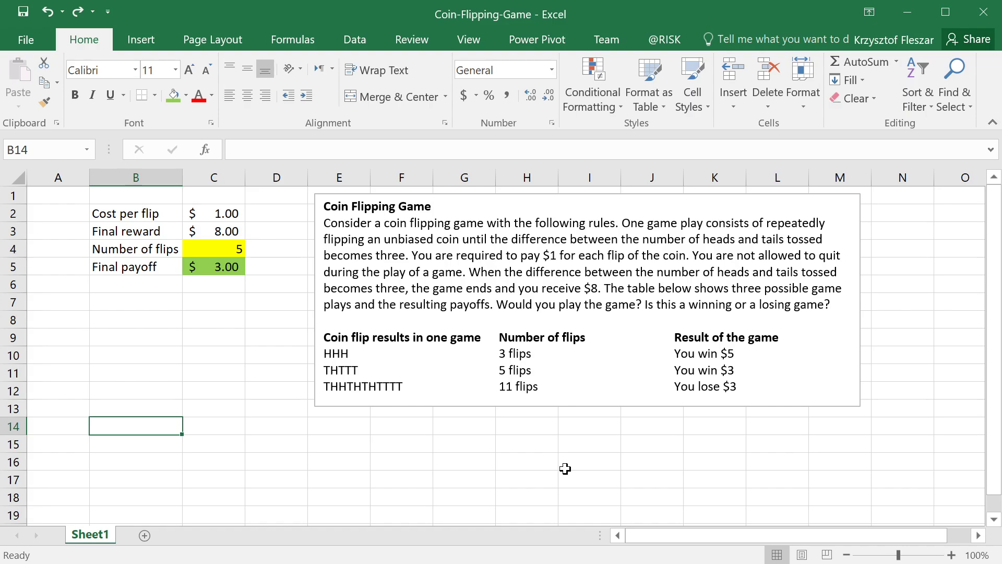
Type the heading 'Flip number' in B14 and enter flip numbers 1, 2 and 3 below it
{"action": "type", "text": "Fli"}
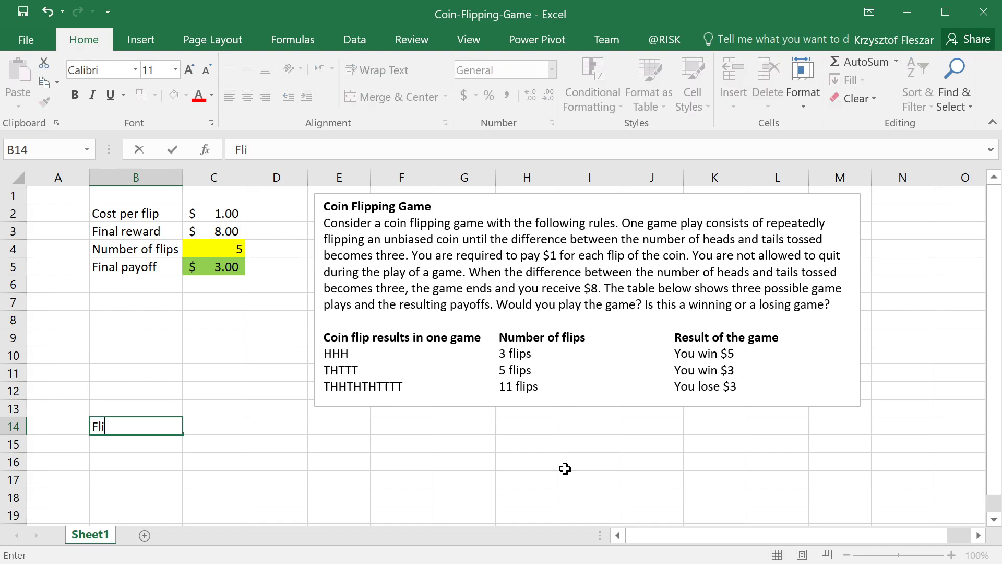
{"action": "type", "text": "p number"}
{"action": "key", "text": "Return"}
{"action": "type", "text": "1"}
{"action": "key", "text": "Return"}
{"action": "type", "text": "2"}
{"action": "key", "text": "Return"}
{"action": "type", "text": "3"}
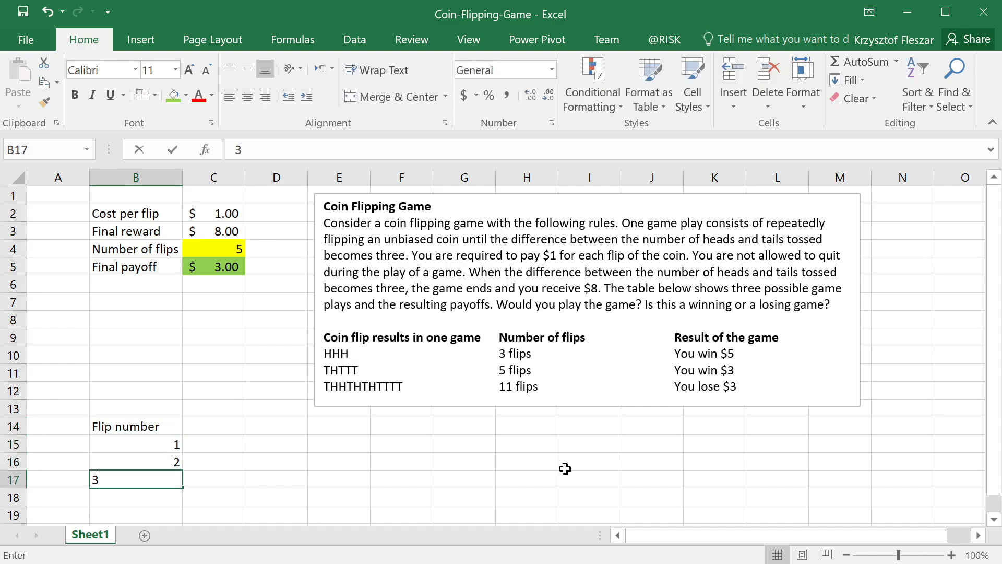
Check the flip numbers and add flip number 4 in B18
{"action": "key", "text": "Up"}
{"action": "key", "text": "Up"}
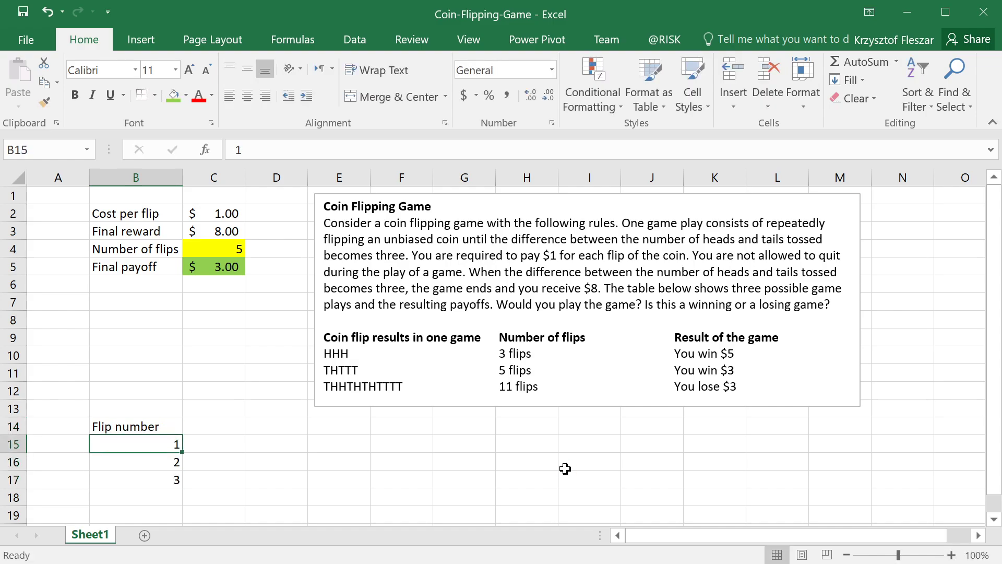
{"action": "key", "text": "shift+Down"}
{"action": "key", "text": "shift+Down"}
{"action": "key", "text": "shift+Down"}
{"action": "key", "text": "Up"}
{"action": "key", "text": "Down"}
{"action": "key", "text": "Down"}
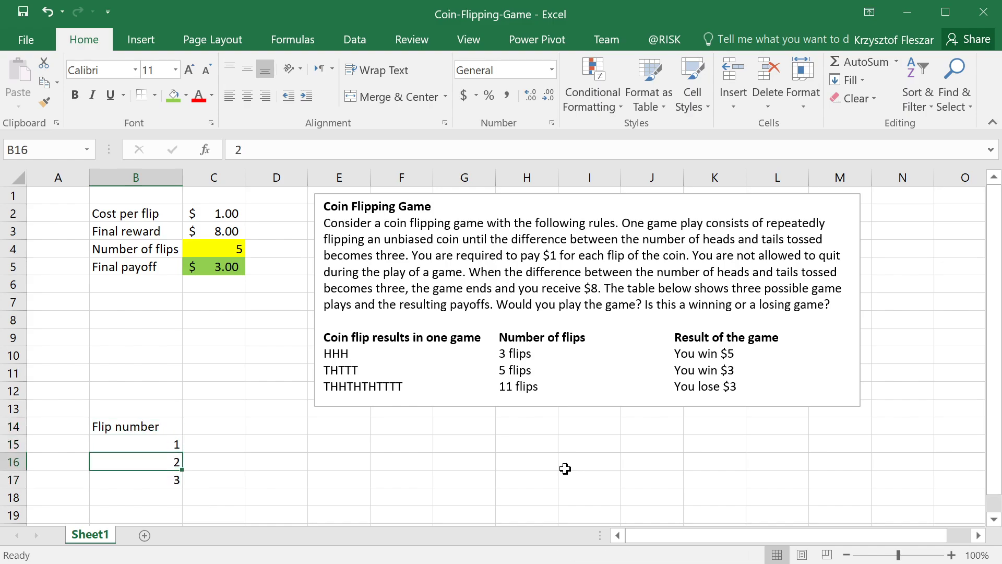
{"action": "key", "text": "Down"}
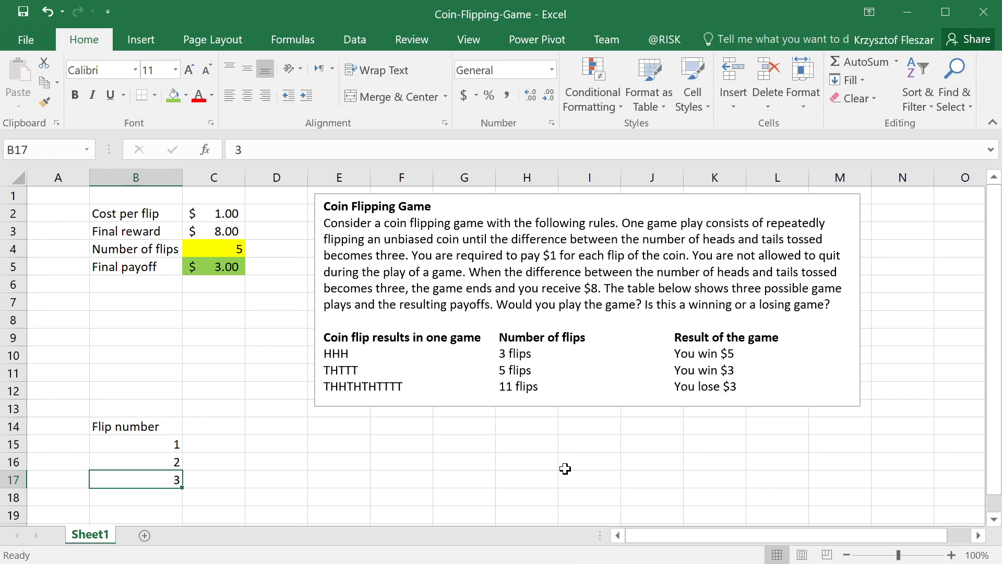
{"action": "key", "text": "Up"}
{"action": "key", "text": "Down"}
{"action": "key", "text": "Down"}
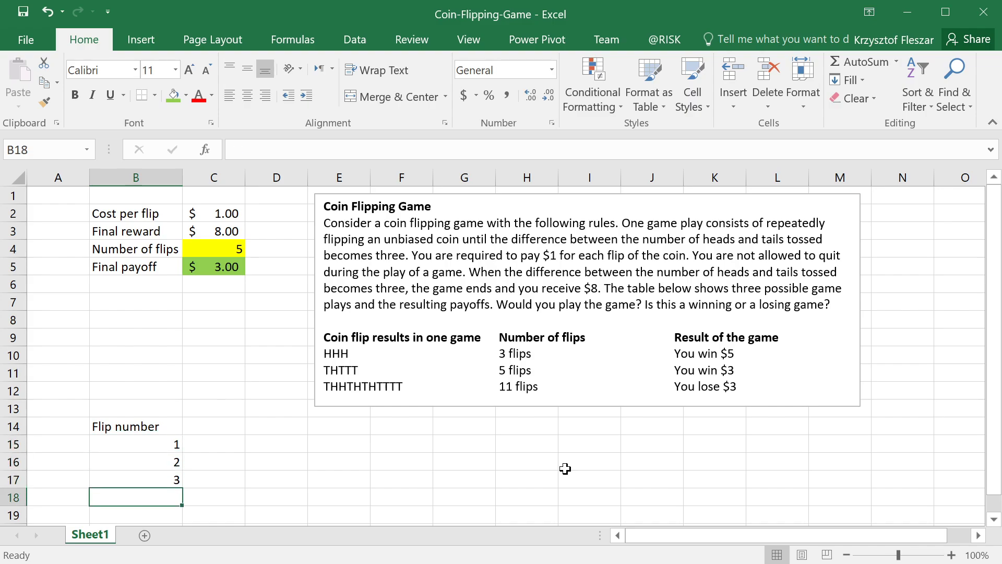
{"action": "type", "text": "4"}
{"action": "key", "text": "Up"}
{"action": "key", "text": "Up"}
{"action": "key", "text": "Up"}
{"action": "key", "text": "Up"}
{"action": "key", "text": "Right"}
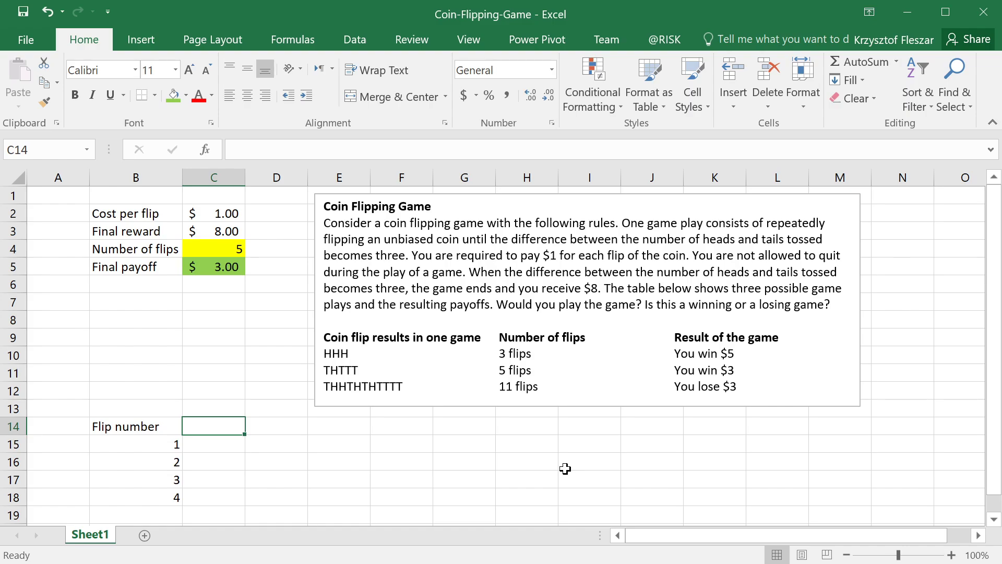
Enter the heading 'Head (1) or Tail (0)' in C14 and autofit column C to it
{"action": "type", "text": "HEa"}
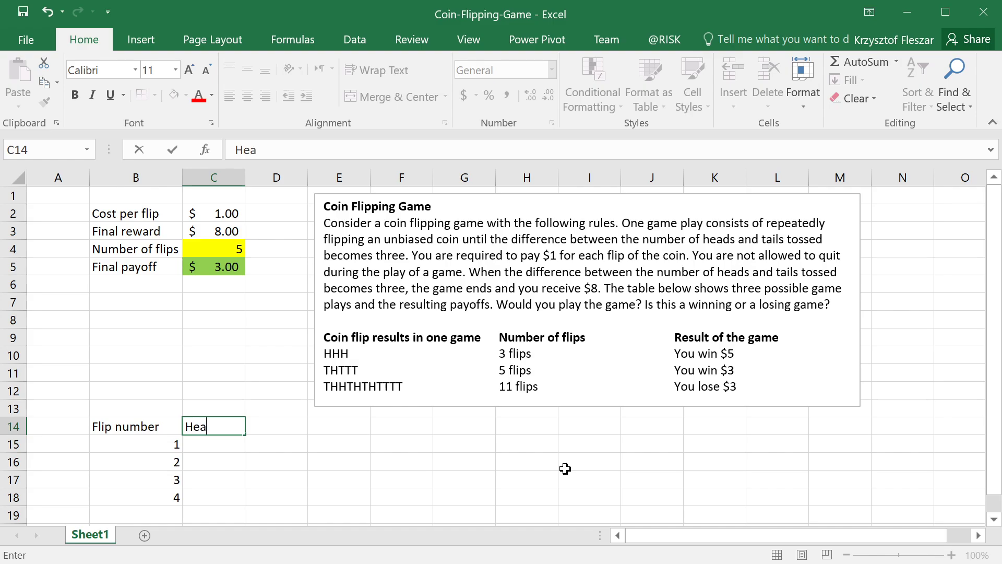
{"action": "type", "text": "d (1) or Tail (0)"}
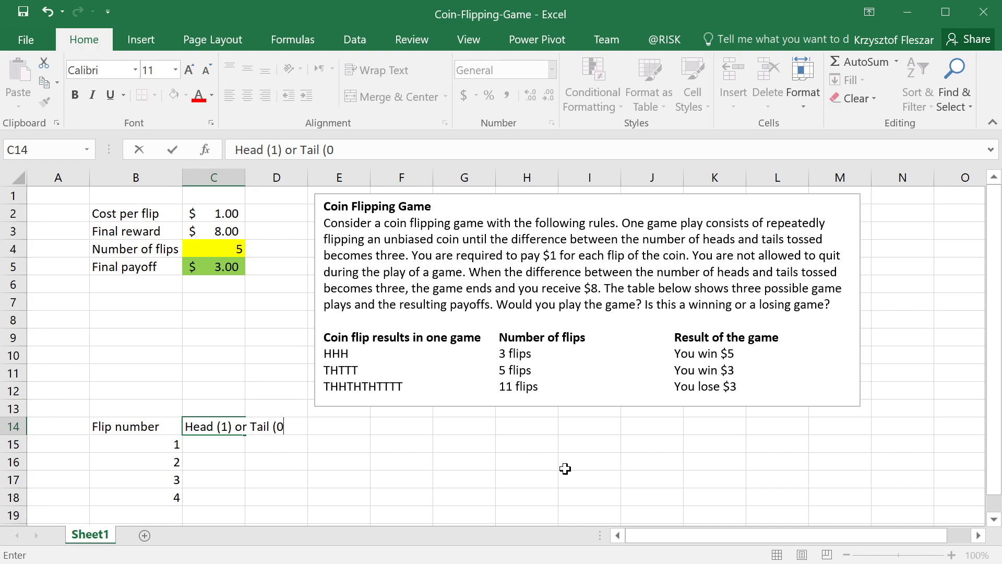
{"action": "key", "text": "ctrl+Return"}
{"action": "key", "text": "Down"}
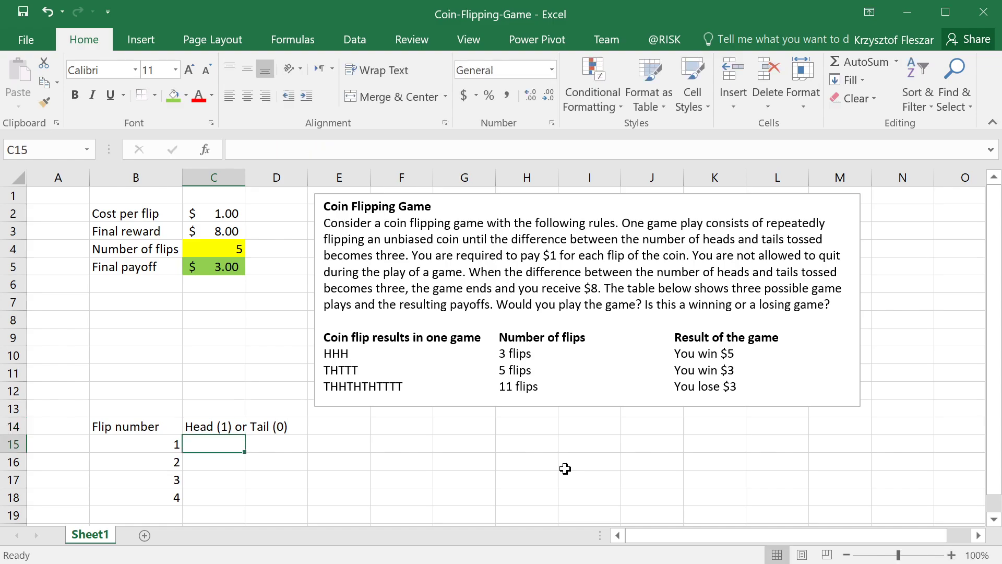
{"action": "double_click", "coordinate": [246, 177]}
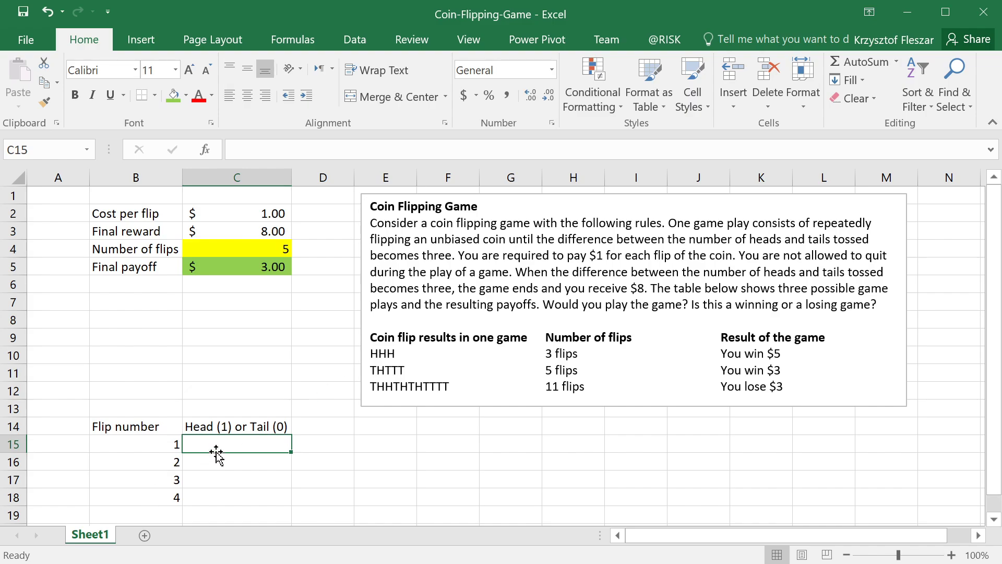
Record heads (1) for flips 1, 2 and 3 in C15:C17
{"action": "type", "text": "1"}
{"action": "key", "text": "Return"}
{"action": "type", "text": "1"}
{"action": "key", "text": "Return"}
{"action": "type", "text": "1"}
{"action": "key", "text": "Return"}
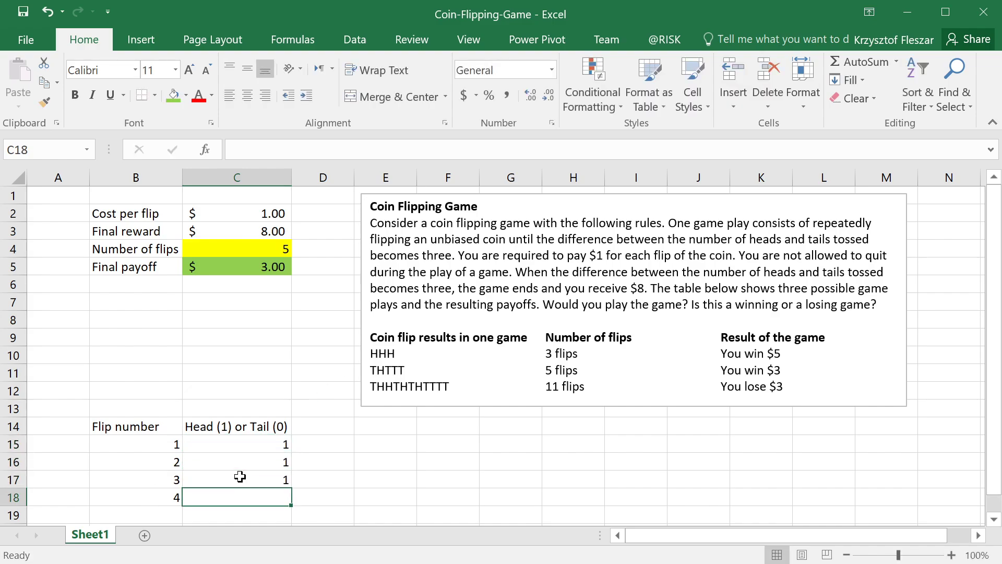
Record tails (0) for flip 4 in C18
{"action": "left_click", "coordinate": [267, 450]}
{"action": "left_click", "coordinate": [321, 432]}
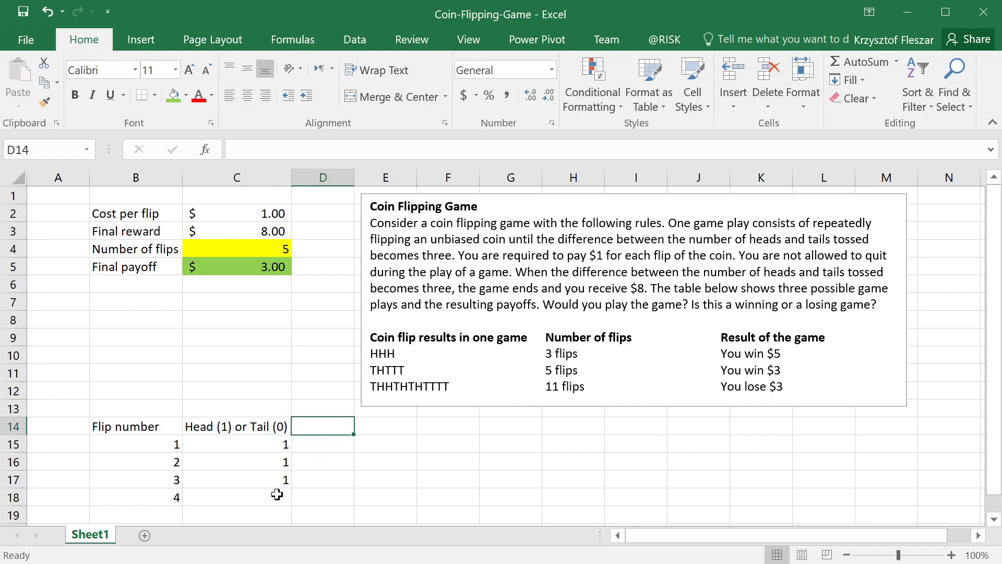
{"action": "left_click", "coordinate": [268, 474]}
{"action": "left_click", "coordinate": [325, 425]}
{"action": "key", "text": "Down"}
{"action": "key", "text": "Left"}
{"action": "key", "text": "Down"}
{"action": "key", "text": "Down"}
{"action": "key", "text": "Down"}
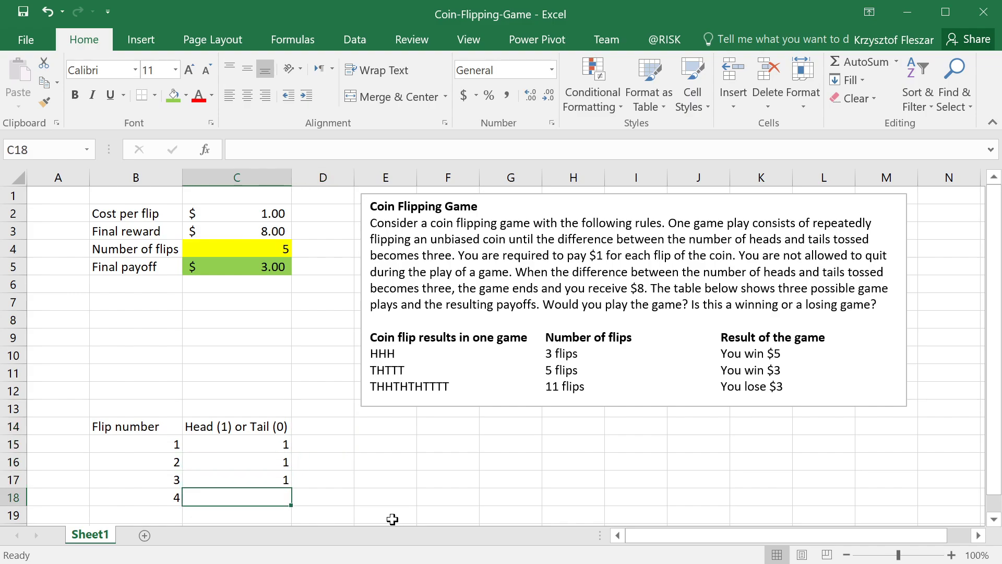
{"action": "type", "text": "0"}
{"action": "key", "text": "Up"}
Review the flip 4 row by selecting it, then clear the selection
{"action": "key", "text": "Up"}
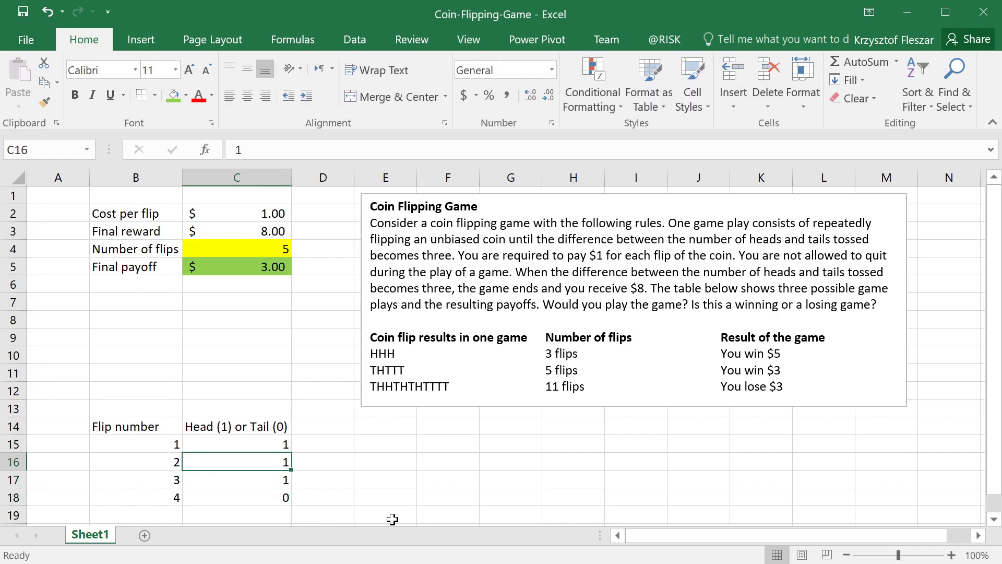
{"action": "key", "text": "Down"}
{"action": "key", "text": "Down"}
{"action": "key", "text": "Right"}
{"action": "key", "text": "Left"}
{"action": "key", "text": "Up"}
{"action": "key", "text": "Up"}
{"action": "key", "text": "Up"}
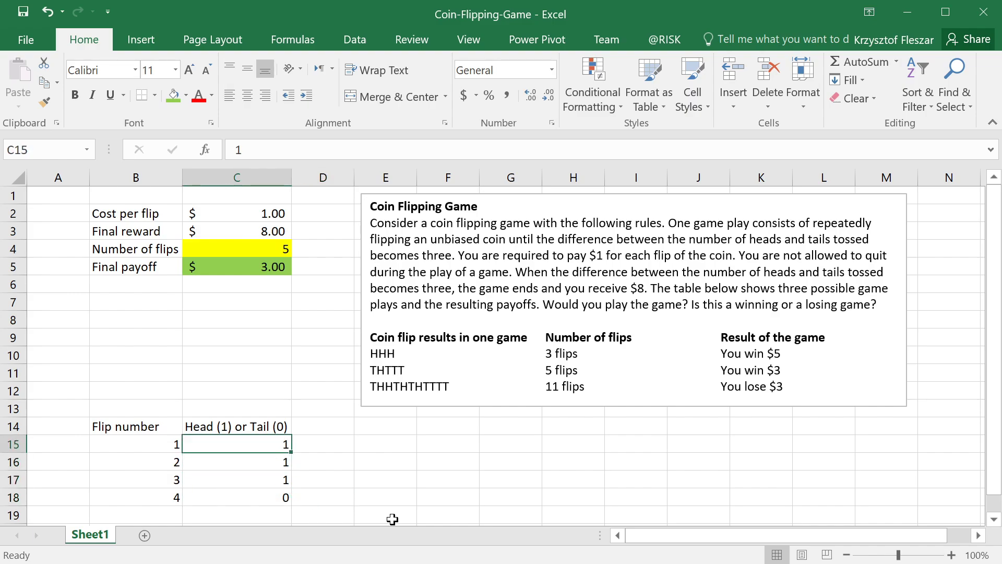
{"action": "key", "text": "Right"}
{"action": "key", "text": "Up"}
{"action": "key", "text": "Down"}
{"action": "key", "text": "Left"}
{"action": "key", "text": "Down"}
{"action": "key", "text": "Down"}
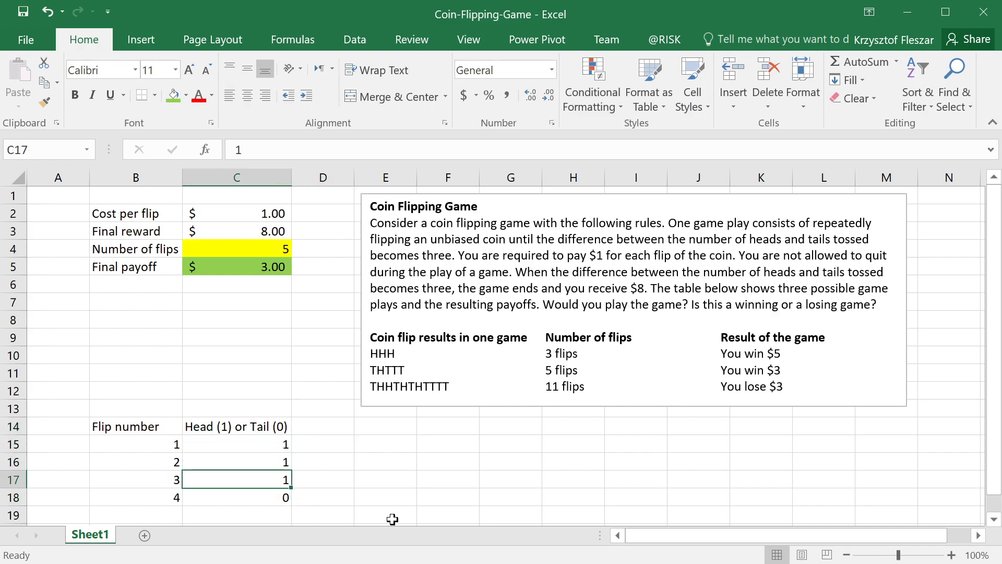
{"action": "left_click_drag", "start_coordinate": [133, 497], "coordinate": [322, 497]}
{"action": "left_click", "coordinate": [423, 496]}
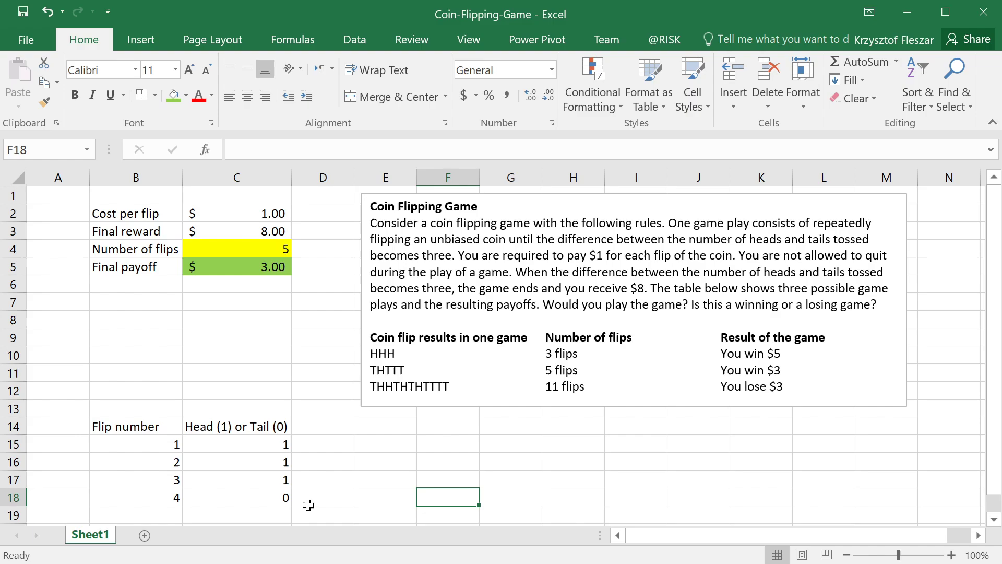
Enter '# Head So Far' in D14, autofit column D, and select the flip results to check their total
{"action": "left_click", "coordinate": [296, 425]}
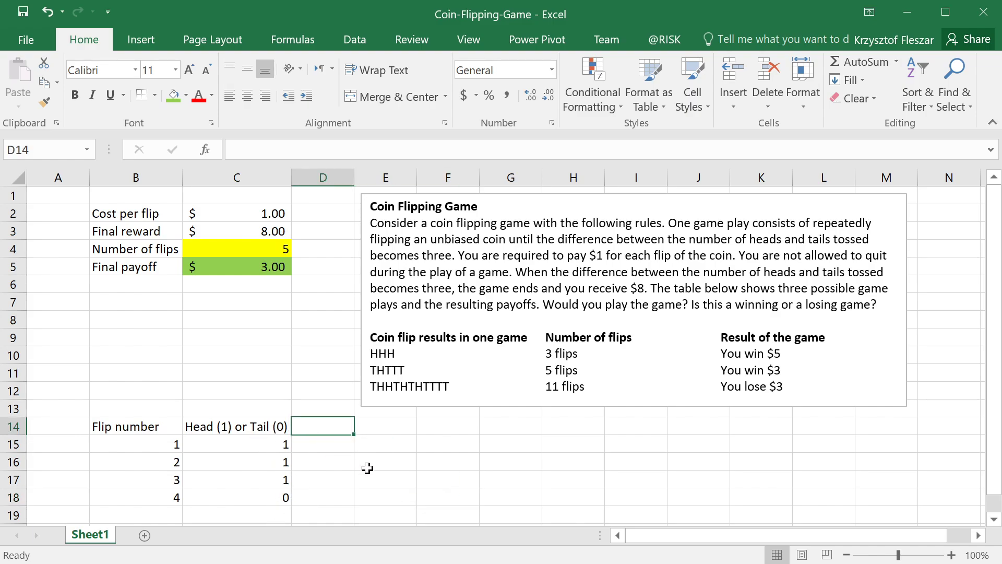
{"action": "type", "text": "#"}
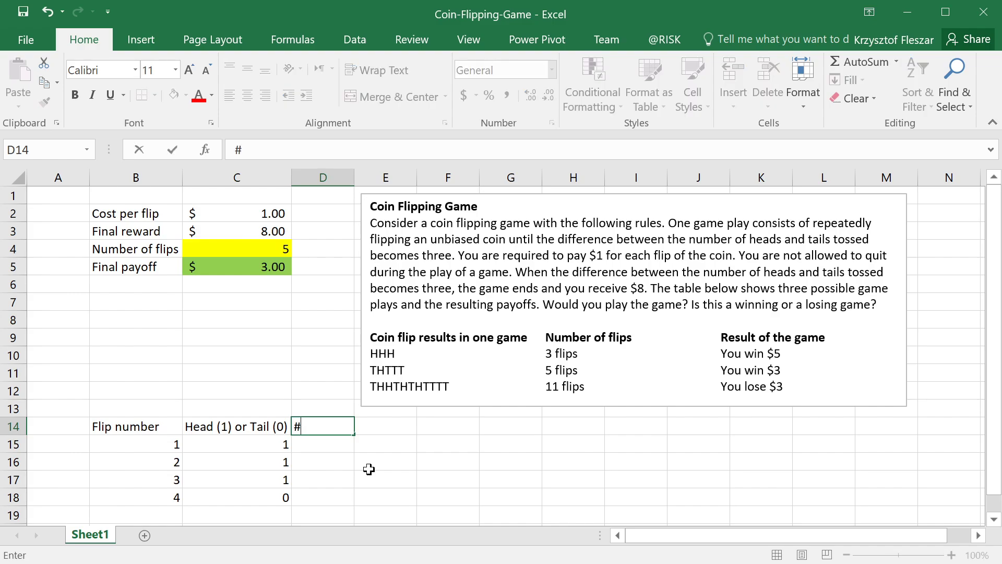
{"action": "type", "text": " Head So"}
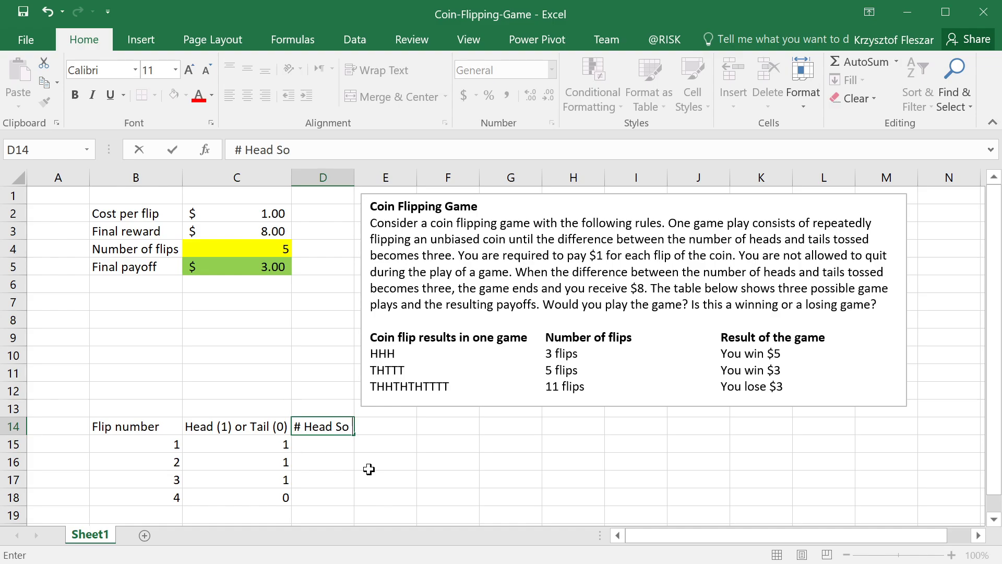
{"action": "type", "text": " Far"}
{"action": "key", "text": "Return"}
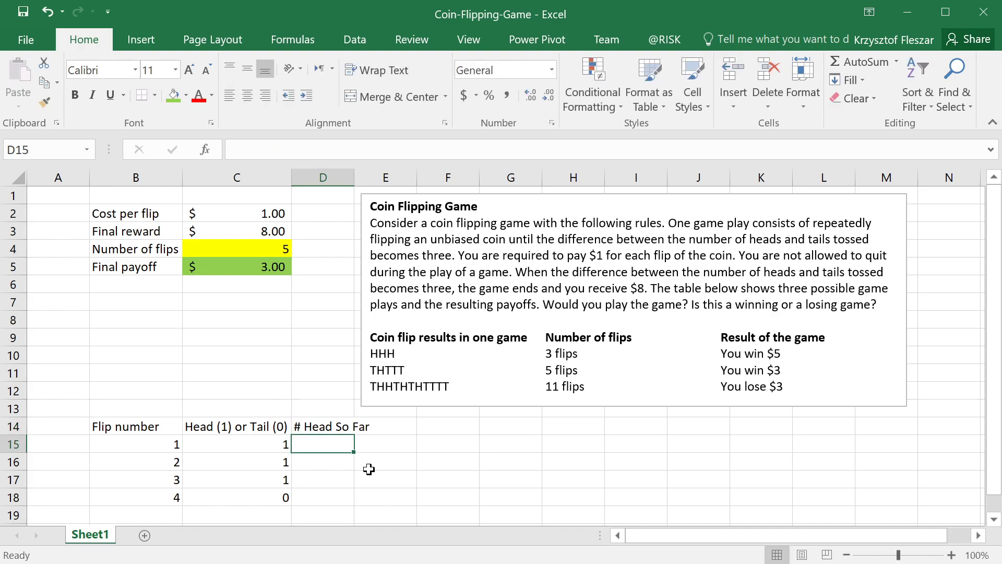
{"action": "double_click", "coordinate": [354, 177]}
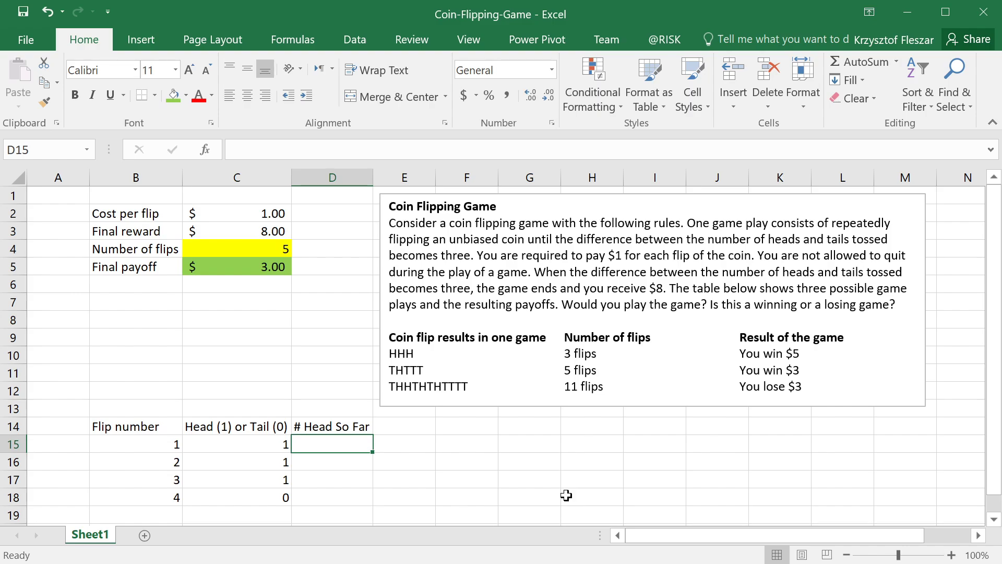
{"action": "left_click_drag", "start_coordinate": [262, 442], "coordinate": [266, 501]}
Enter =C15 in D15 and the running heads formula =D15+C16 in D16
{"action": "left_click", "coordinate": [316, 447]}
{"action": "type", "text": "="}
{"action": "key", "text": "Left"}
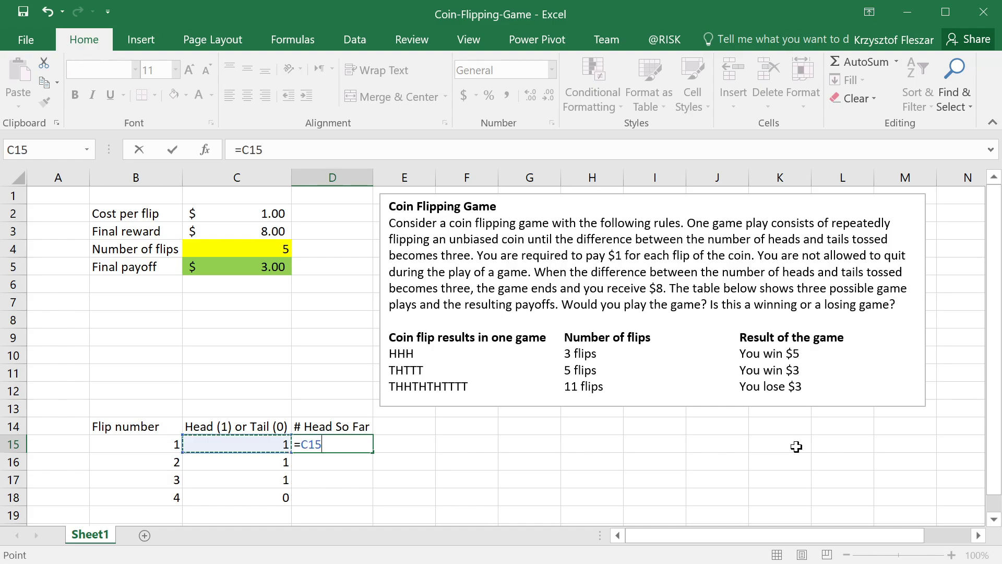
{"action": "key", "text": "Return"}
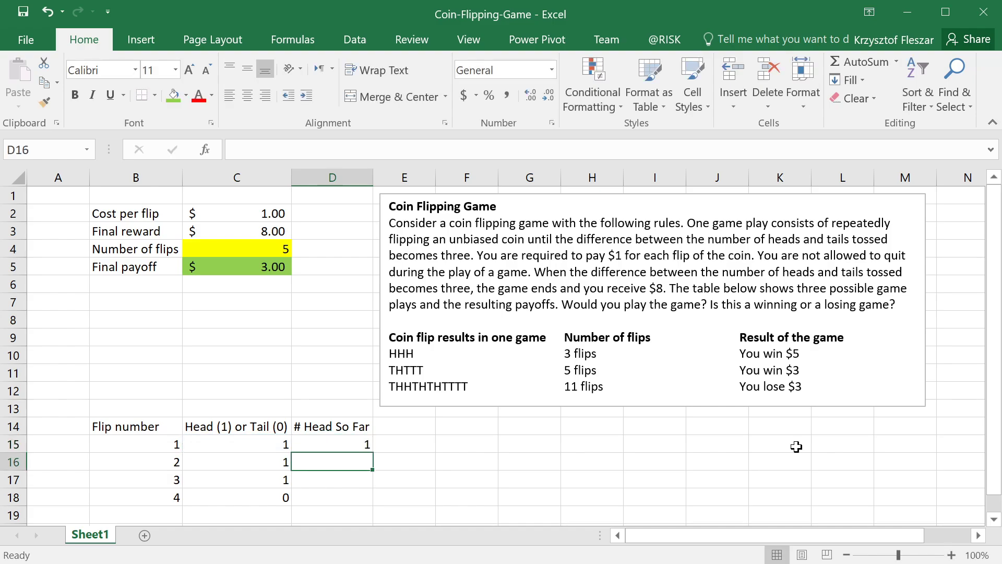
{"action": "type", "text": "="}
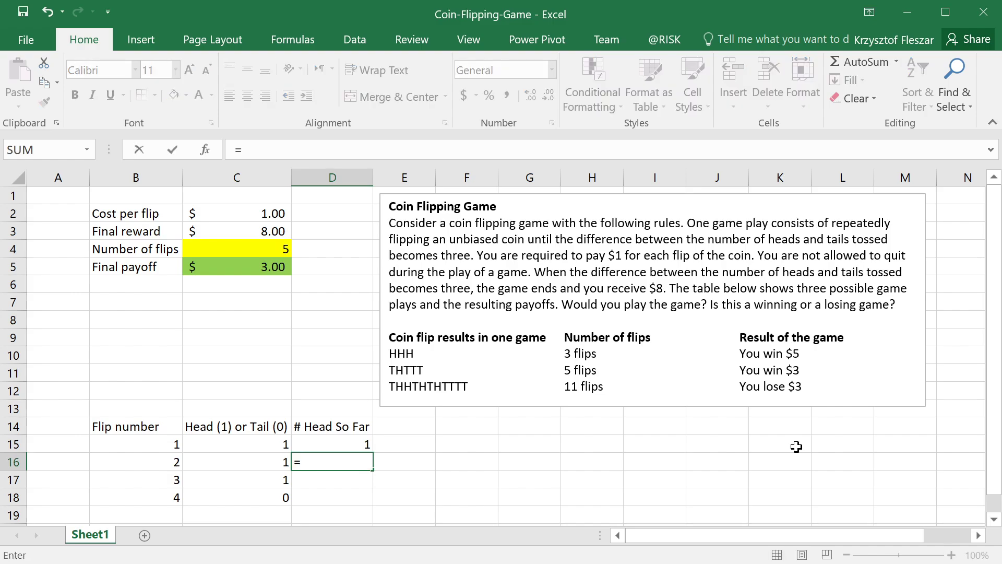
{"action": "key", "text": "Up"}
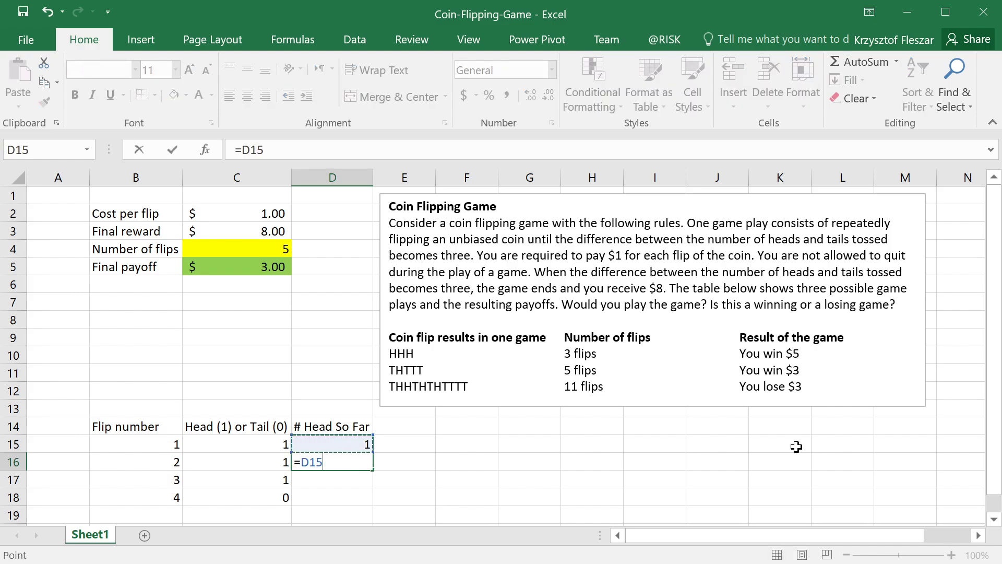
{"action": "type", "text": "+"}
{"action": "key", "text": "Left"}
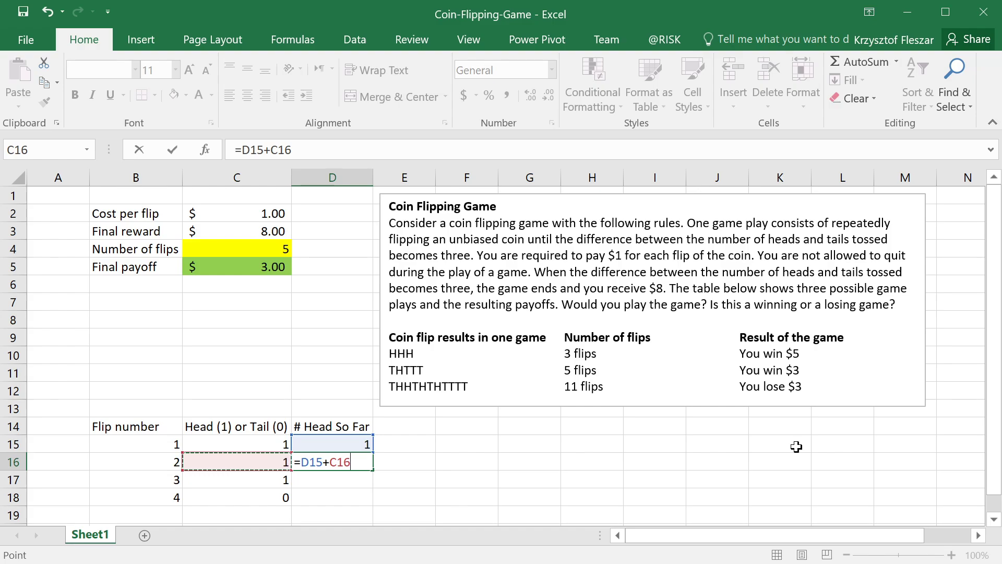
{"action": "key", "text": "ctrl+Return"}
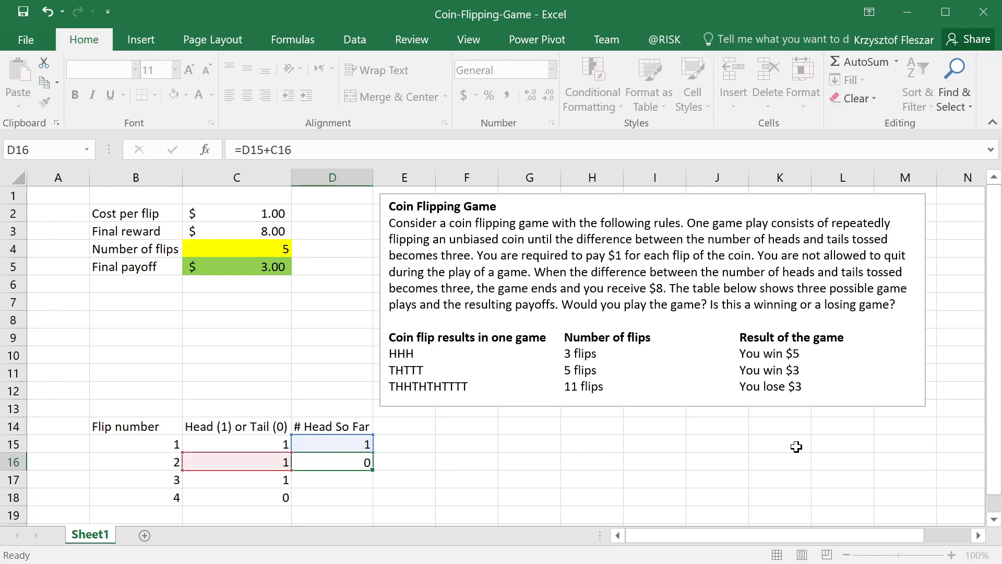
{"action": "key", "text": "Return"}
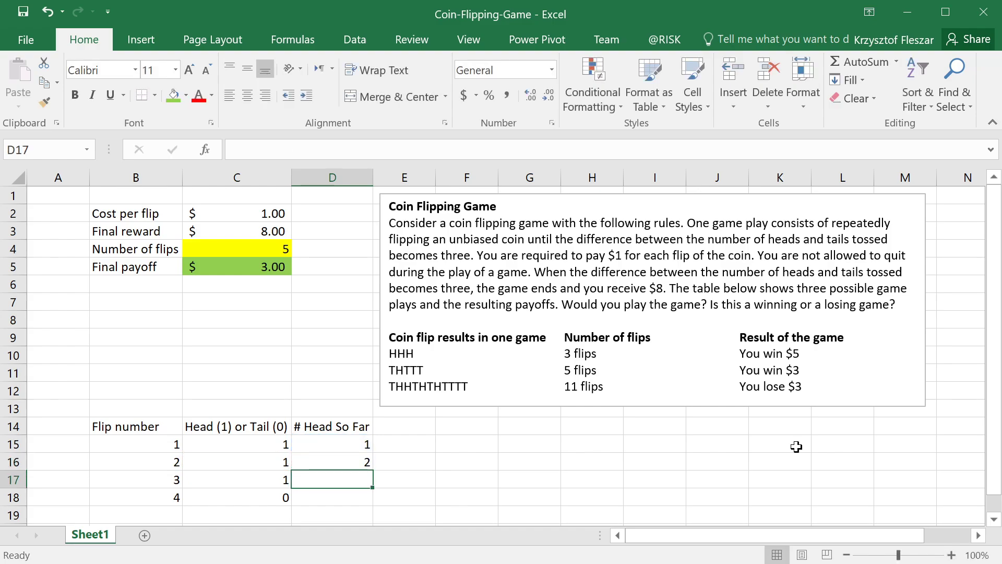
Fill the running heads formula down to D18 and check the copied cells
{"action": "left_click", "coordinate": [346, 463]}
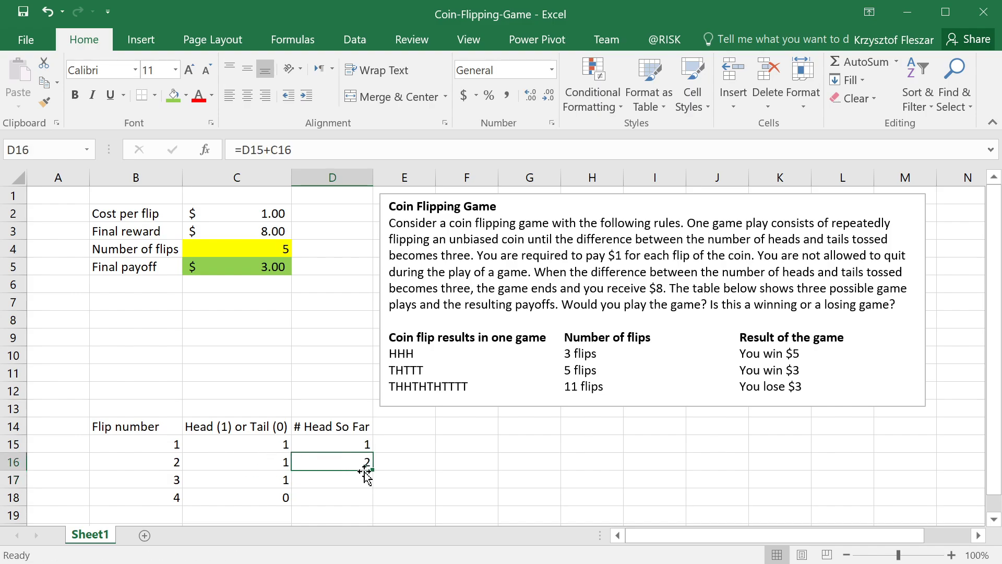
{"action": "left_click_drag", "start_coordinate": [372, 469], "coordinate": [376, 502]}
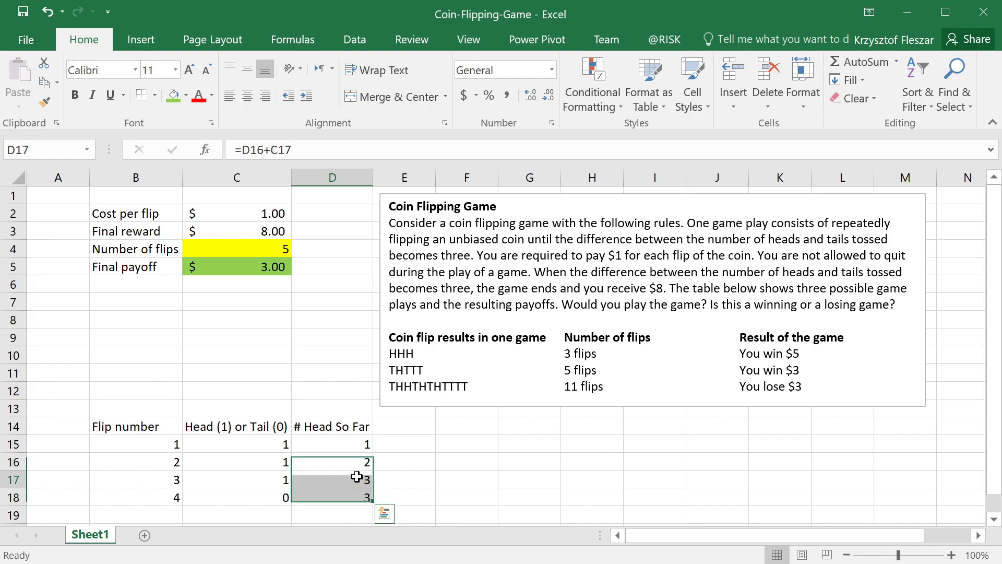
{"action": "left_click", "coordinate": [356, 476]}
{"action": "left_click", "coordinate": [358, 498]}
{"action": "left_click", "coordinate": [273, 499]}
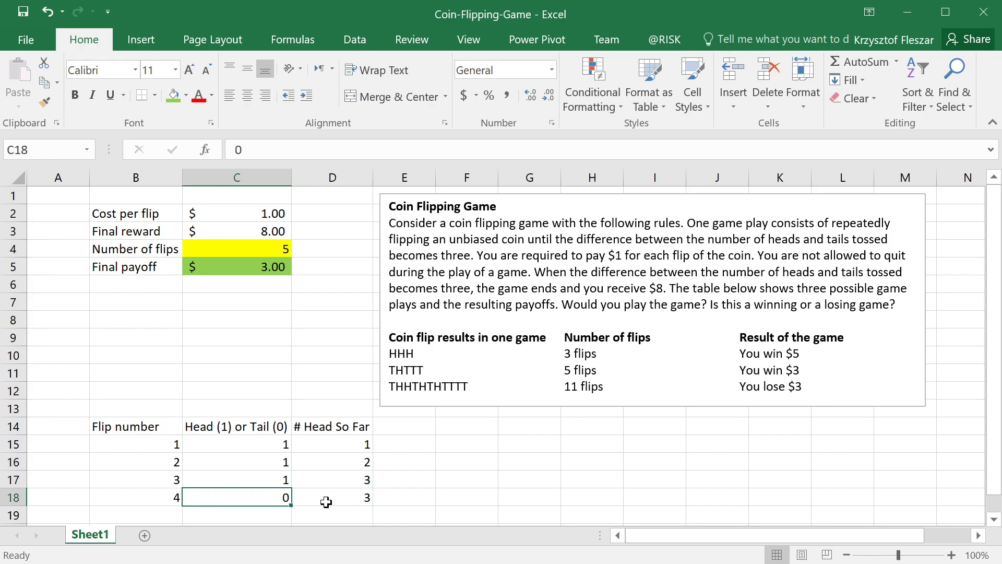
{"action": "left_click", "coordinate": [326, 502]}
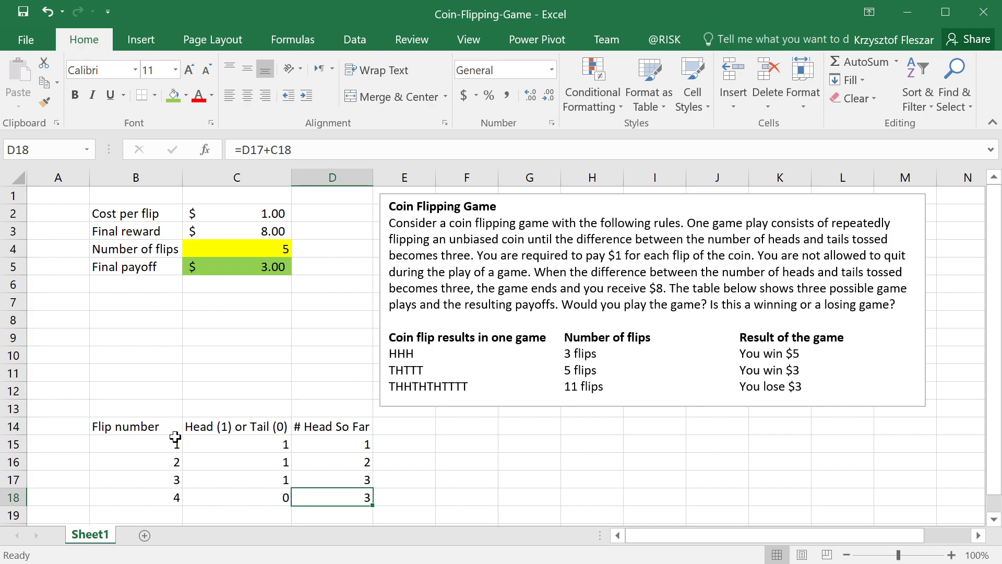
{"action": "left_click", "coordinate": [348, 484]}
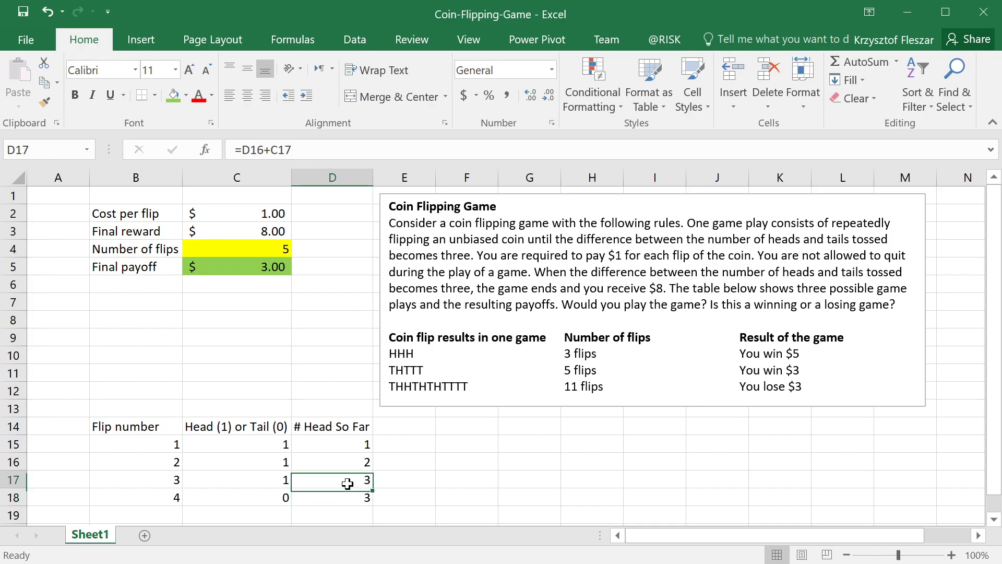
{"action": "left_click", "coordinate": [347, 497]}
Inspect D18's formula =D17+C18 without changing it
{"action": "double_click", "coordinate": [307, 502]}
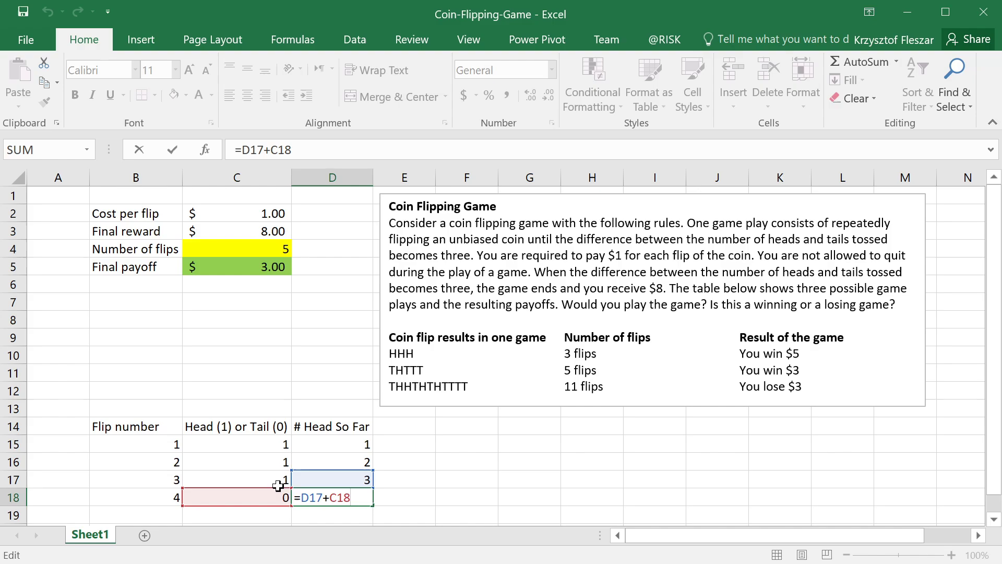
{"action": "key", "text": "Escape"}
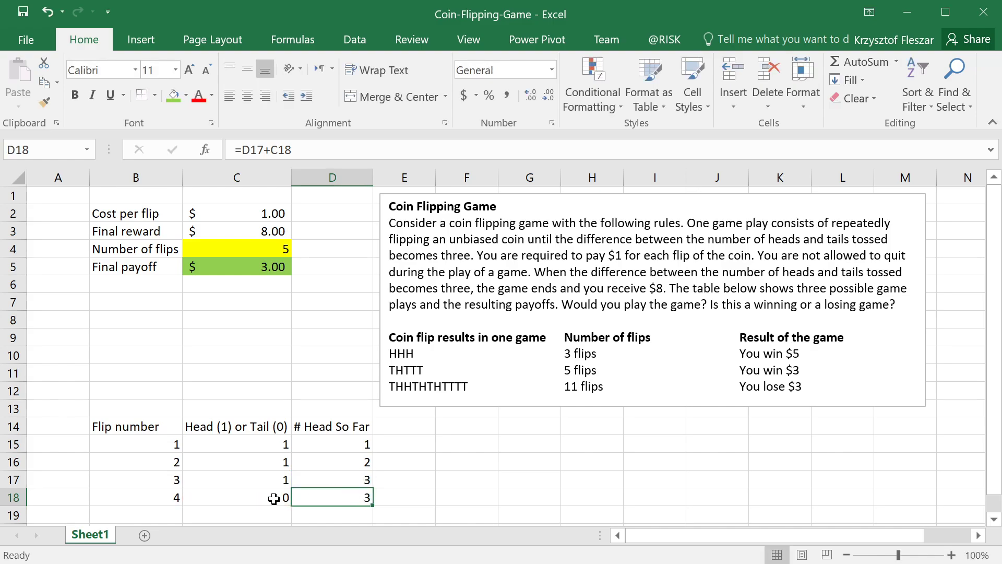
{"action": "key", "text": "F2"}
{"action": "key", "text": "Escape"}
Add the header '# Tails So Far' in E14 and autofit column E
{"action": "left_click", "coordinate": [397, 424]}
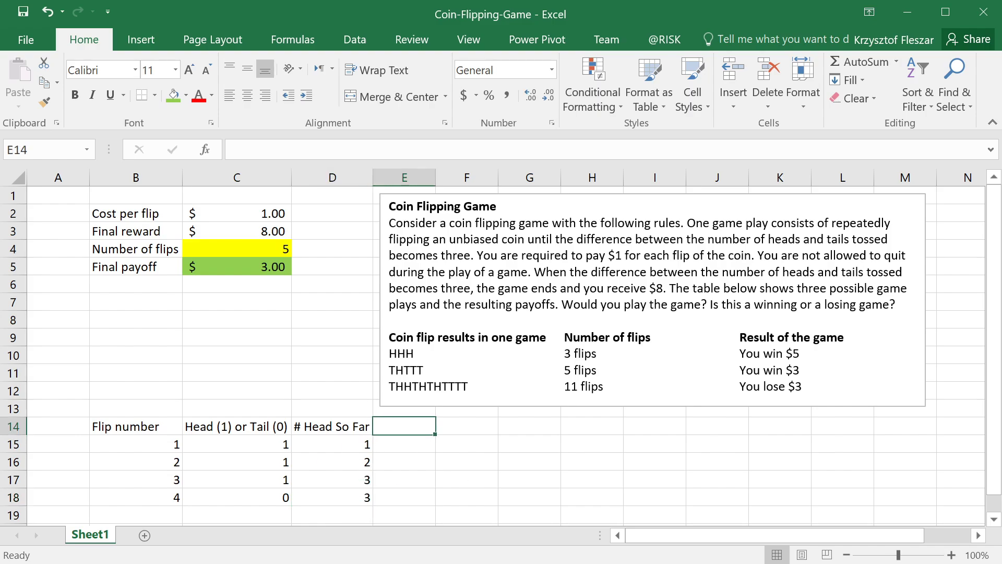
{"action": "type", "text": "#"}
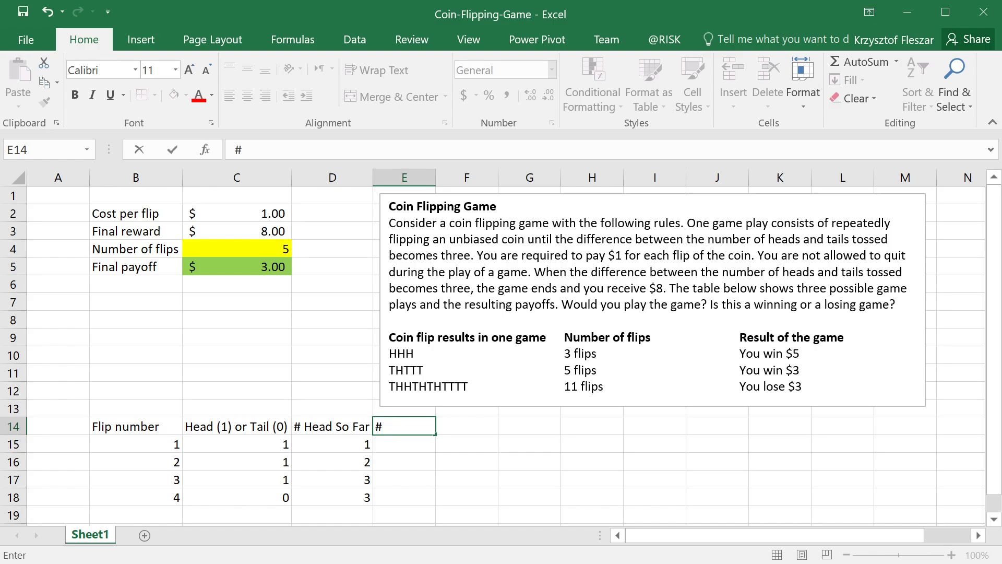
{"action": "type", "text": " ofais"}
{"action": "type", "text": "ls So Far"}
{"action": "key", "text": "Return"}
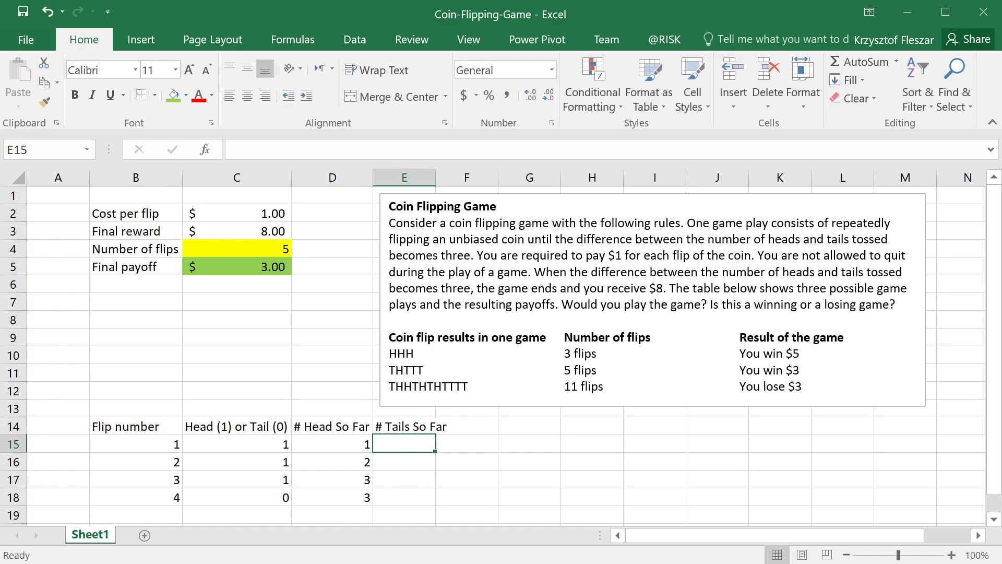
{"action": "double_click", "coordinate": [435, 176]}
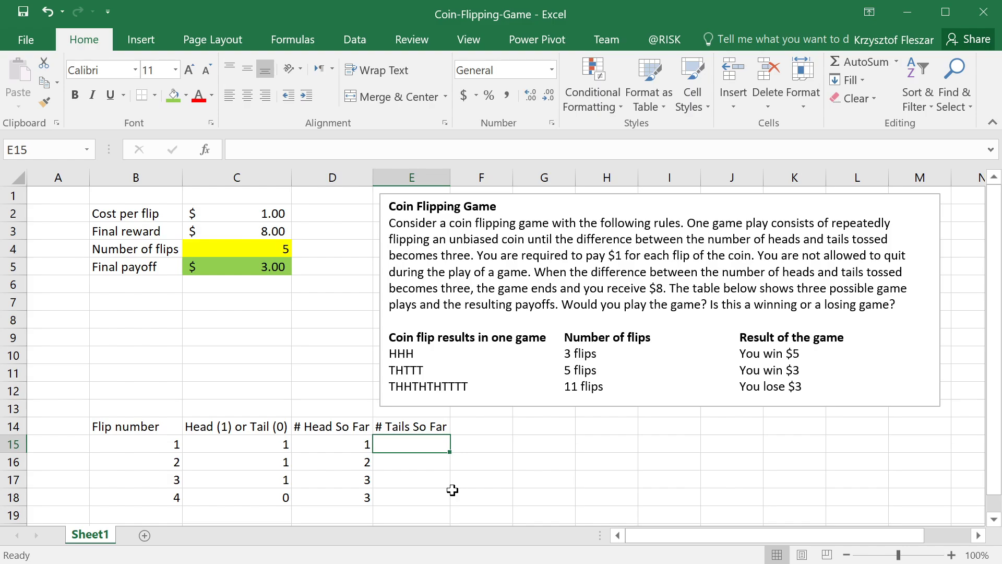
Enter =B15-D15 in E15 and fill it down to E18
{"action": "type", "text": "="}
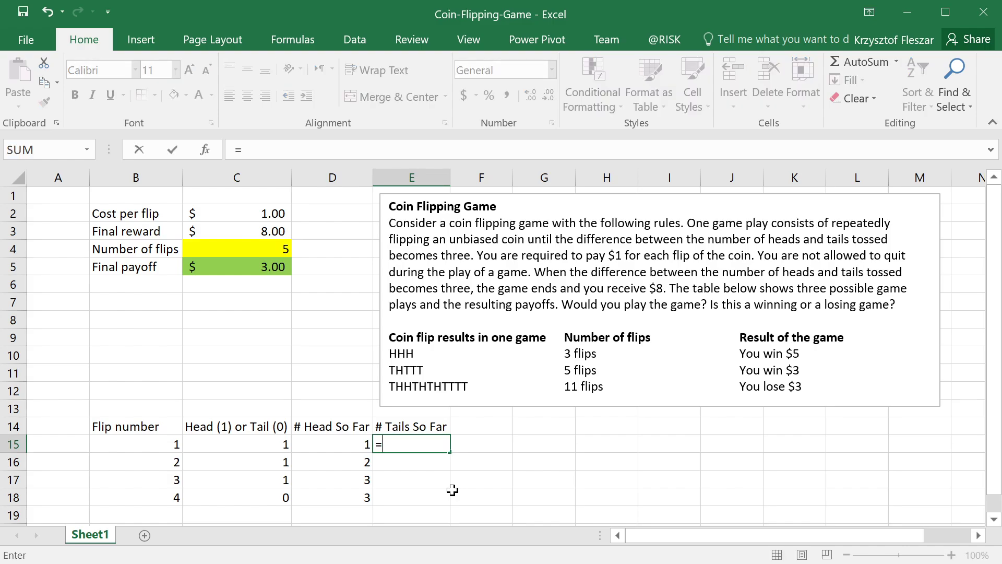
{"action": "left_click", "coordinate": [156, 446]}
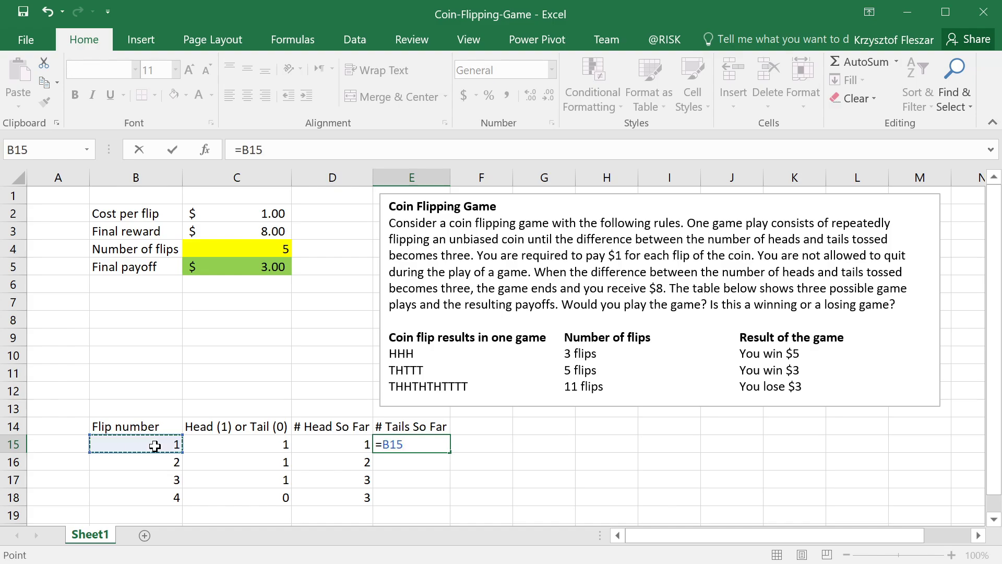
{"action": "type", "text": "-"}
{"action": "left_click", "coordinate": [319, 445]}
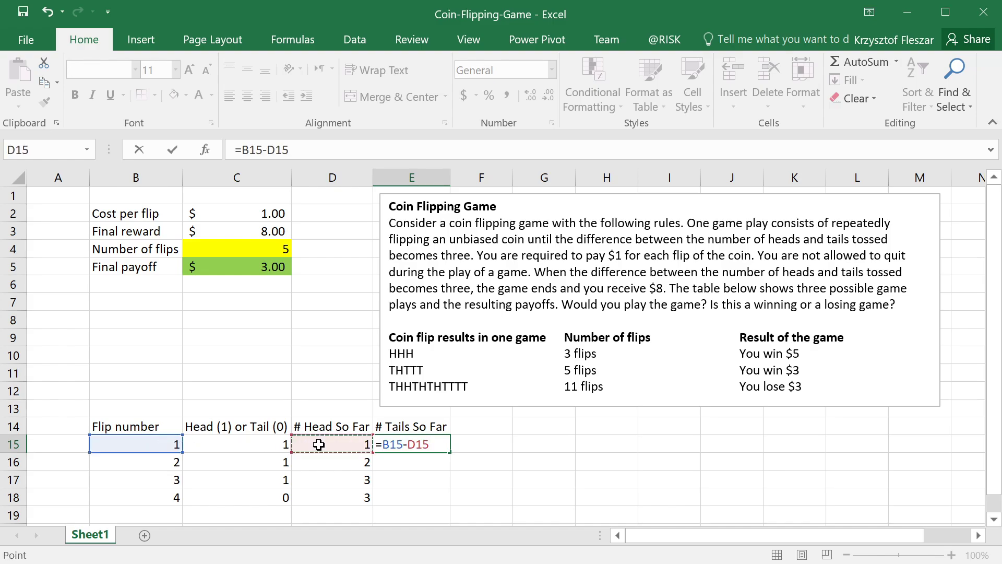
{"action": "key", "text": "Return"}
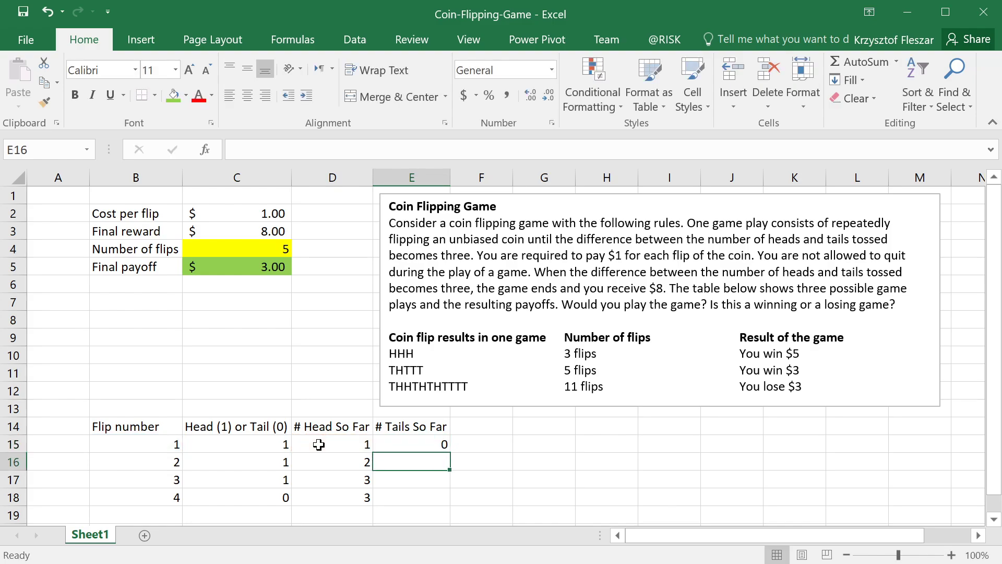
{"action": "left_click", "coordinate": [440, 444]}
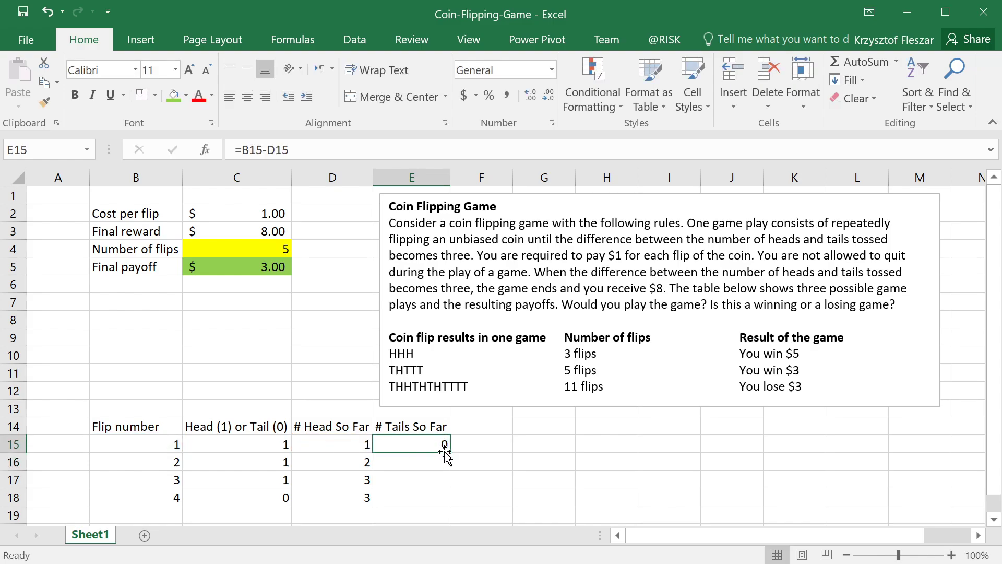
{"action": "left_click_drag", "start_coordinate": [449, 452], "coordinate": [453, 505]}
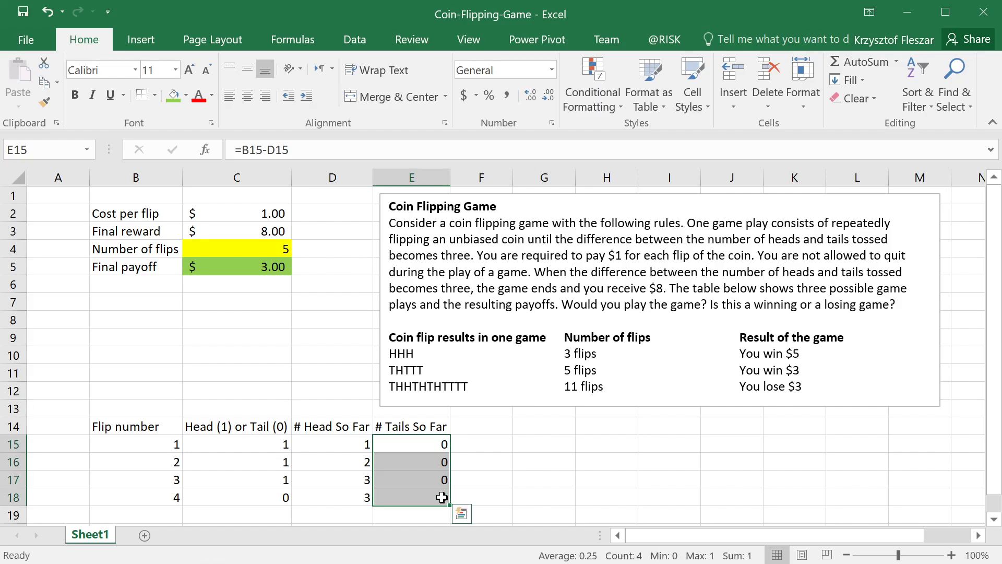
Verify the tails counts 0, 0, 0, 1 against the coin results and head counts
{"action": "left_click", "coordinate": [427, 499]}
{"action": "left_click", "coordinate": [245, 496]}
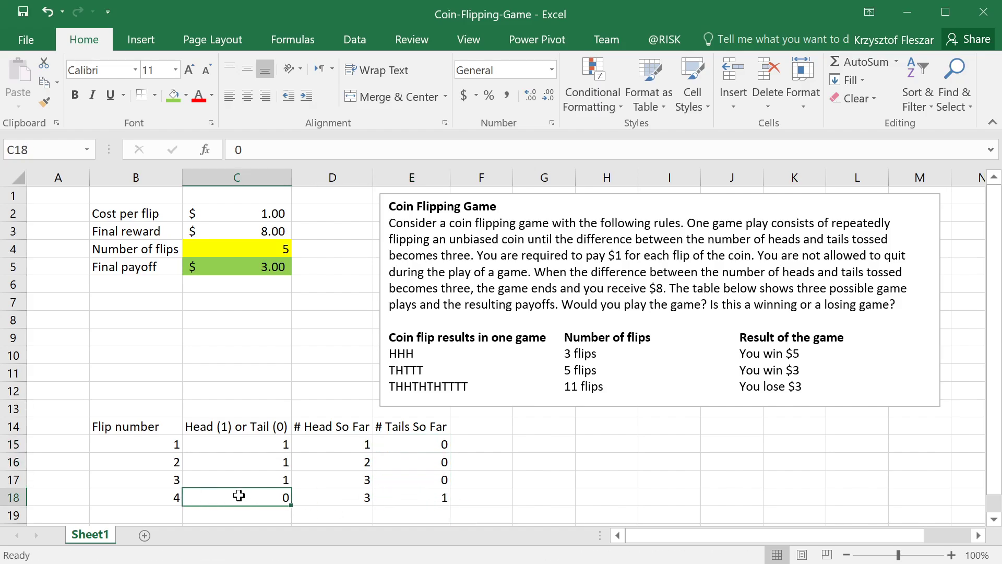
{"action": "left_click", "coordinate": [418, 496]}
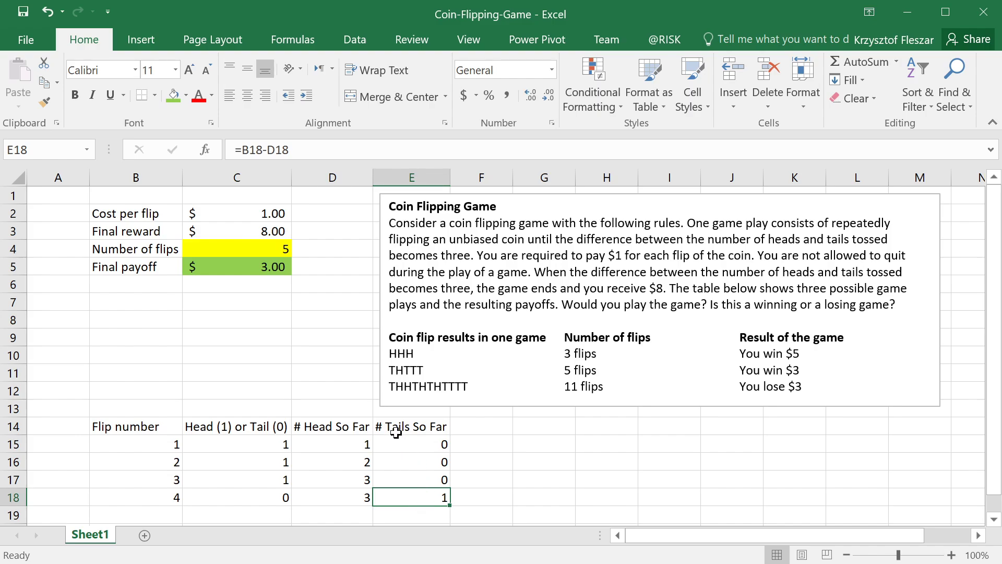
{"action": "left_click_drag", "start_coordinate": [357, 441], "coordinate": [363, 496]}
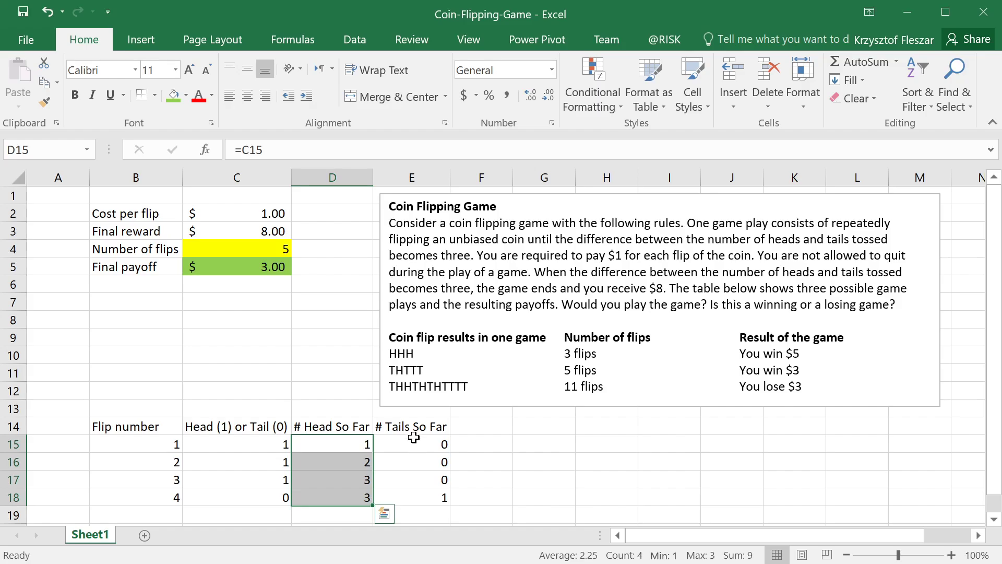
{"action": "left_click_drag", "start_coordinate": [412, 440], "coordinate": [417, 498]}
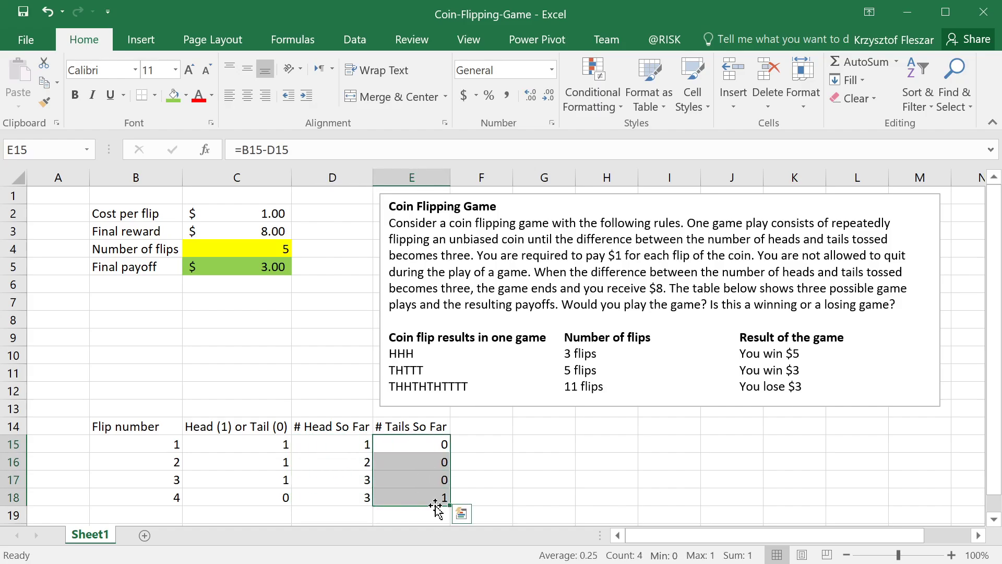
{"action": "left_click", "coordinate": [426, 442]}
{"action": "left_click", "coordinate": [481, 428]}
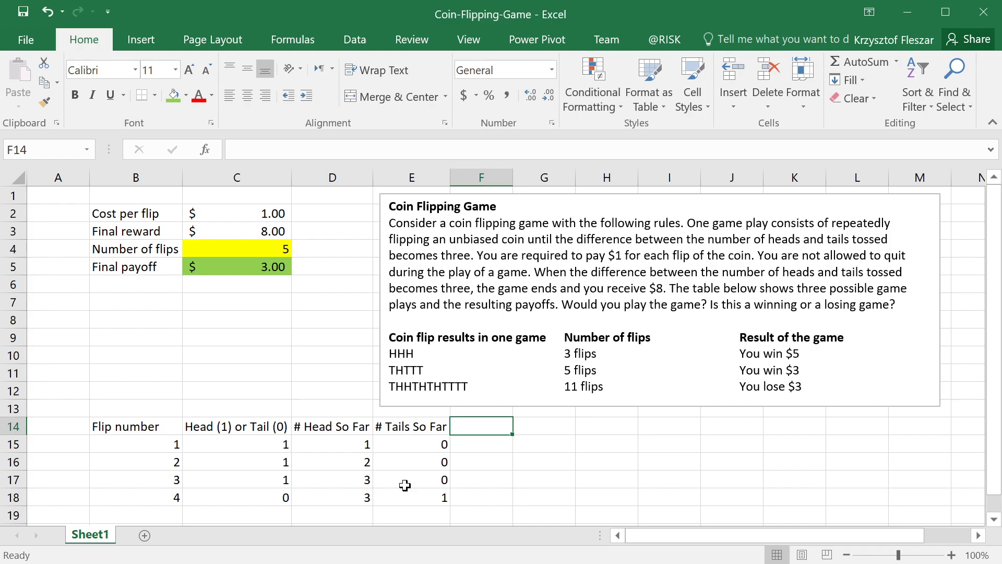
Enter the header 'Abs. Diff.' in F14
{"action": "type", "text": "Abs Diff"}
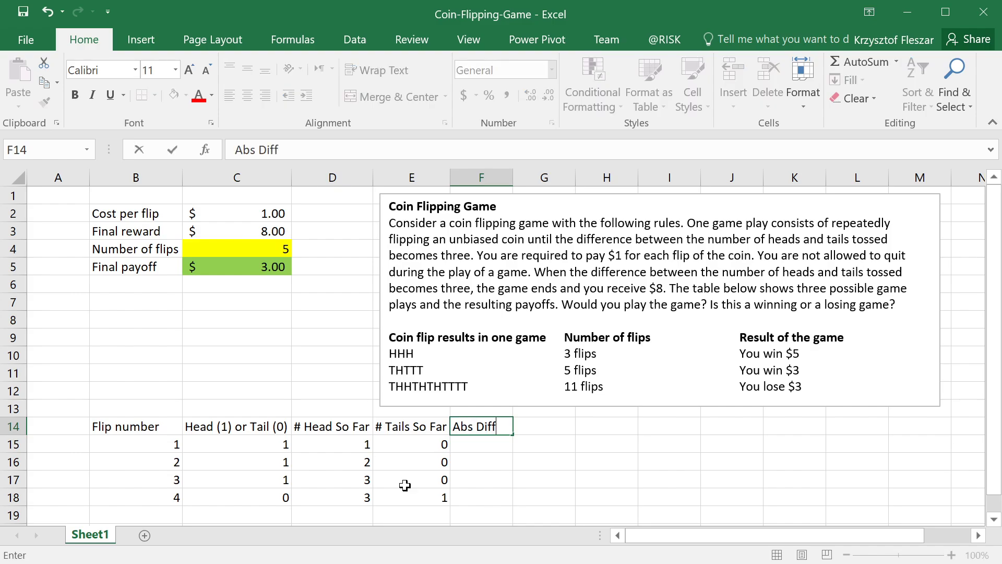
{"action": "key", "text": "BackSpace"}
{"action": "key", "text": "BackSpace"}
{"action": "key", "text": "BackSpace"}
{"action": "type", "text": ". Diff"}
{"action": "key", "text": "Return"}
Enter =ABS(D15-E15) in F15 and fill it down to F18
{"action": "type", "text": "=ab"}
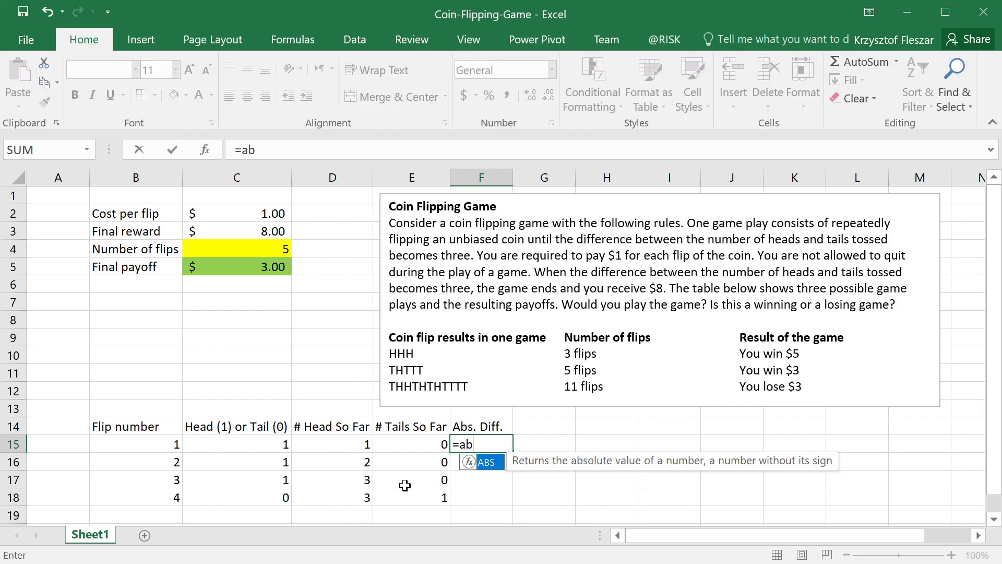
{"action": "type", "text": "s("}
{"action": "key", "text": "Left"}
{"action": "key", "text": "Left"}
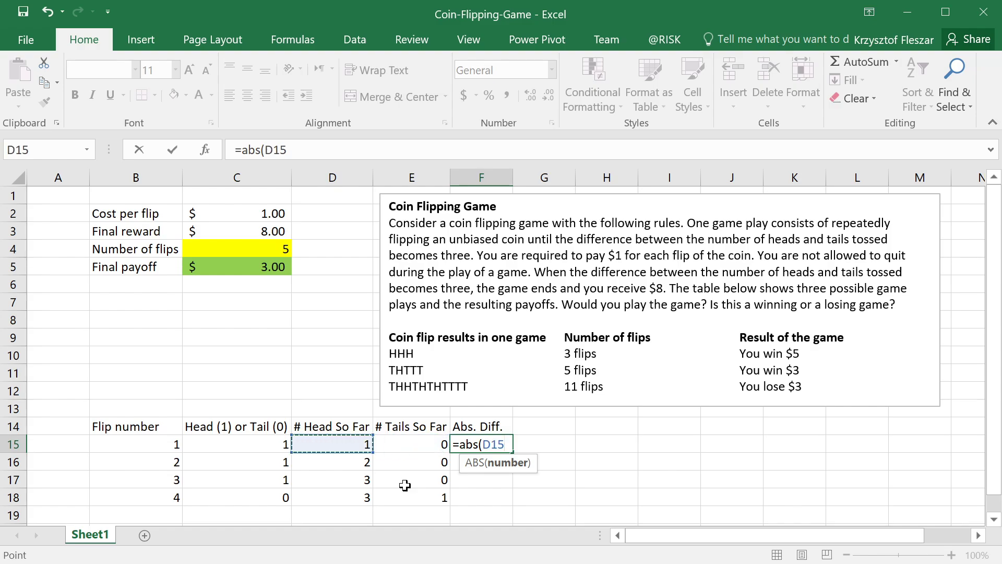
{"action": "type", "text": "-"}
{"action": "key", "text": "Left"}
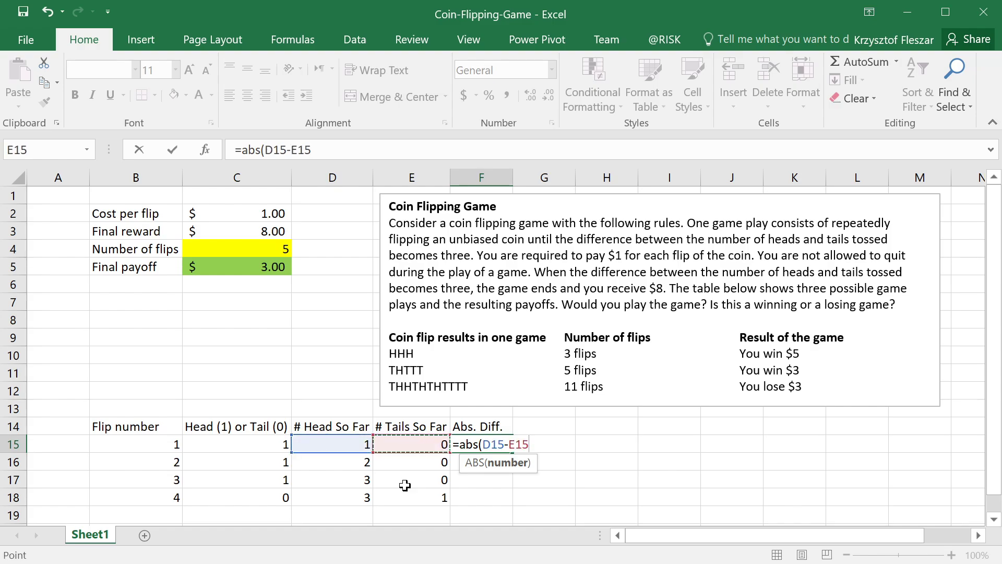
{"action": "type", "text": ")"}
{"action": "key", "text": "Return"}
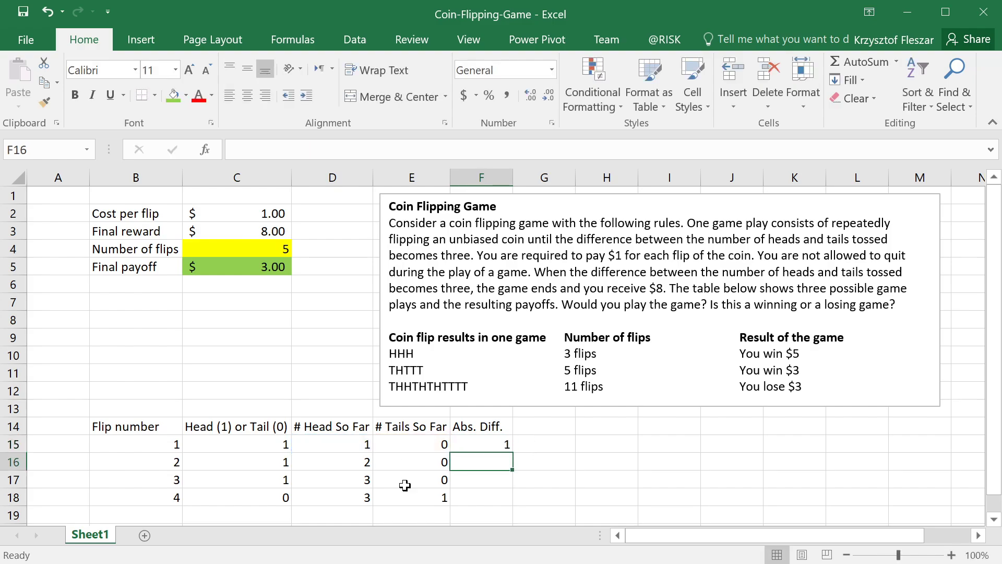
{"action": "left_click", "coordinate": [500, 448]}
{"action": "left_click_drag", "start_coordinate": [511, 454], "coordinate": [514, 501]}
Check the absolute differences 1, 2, 3 for the first three flips
{"action": "left_click", "coordinate": [487, 481]}
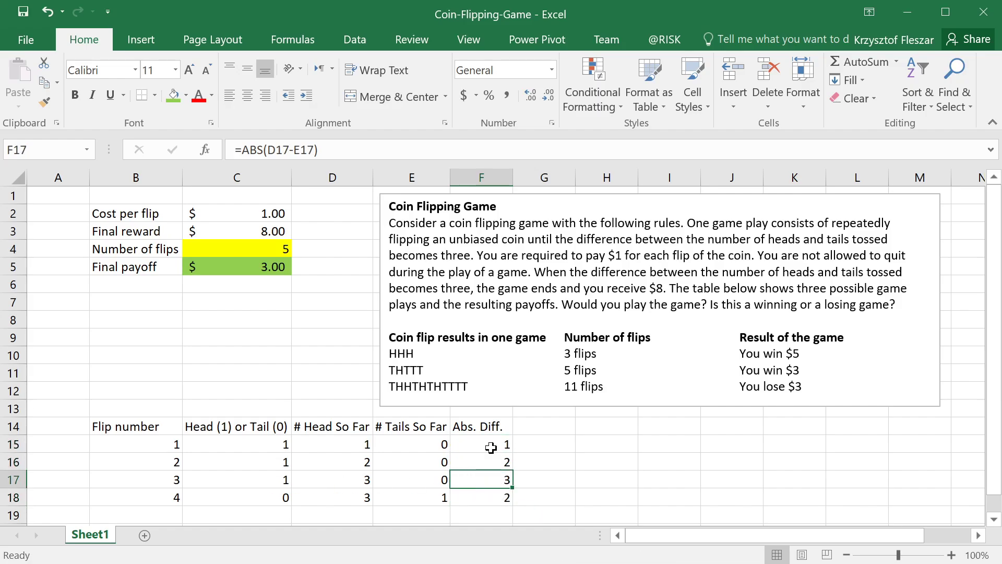
{"action": "left_click_drag", "start_coordinate": [488, 445], "coordinate": [492, 481]}
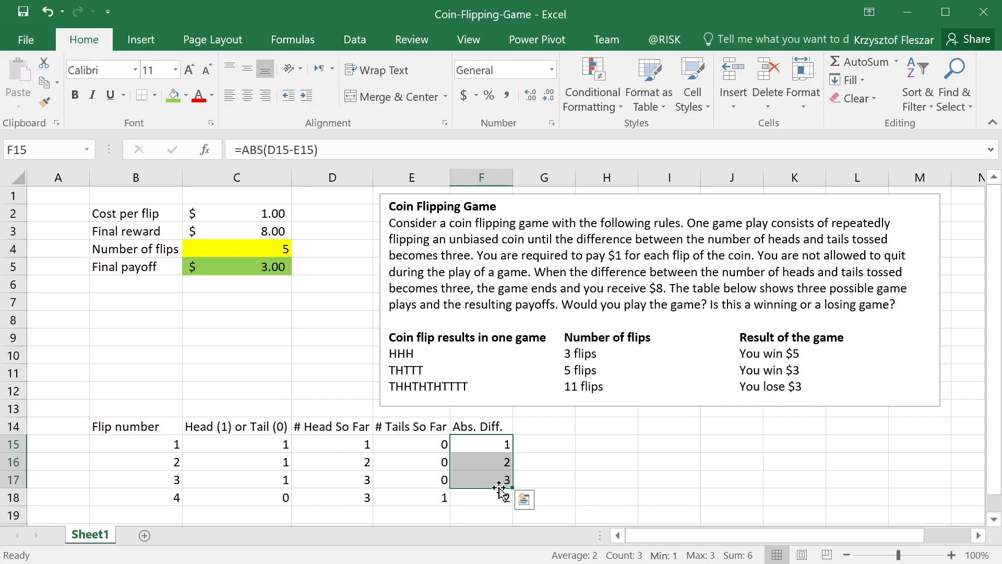
{"action": "left_click", "coordinate": [492, 485]}
{"action": "key", "text": "Right"}
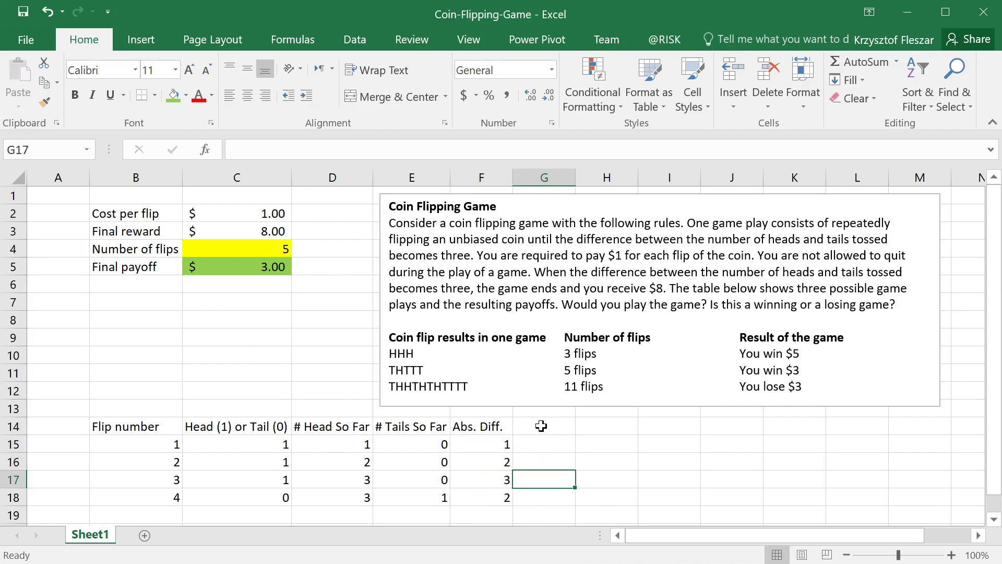
{"action": "left_click", "coordinate": [546, 425]}
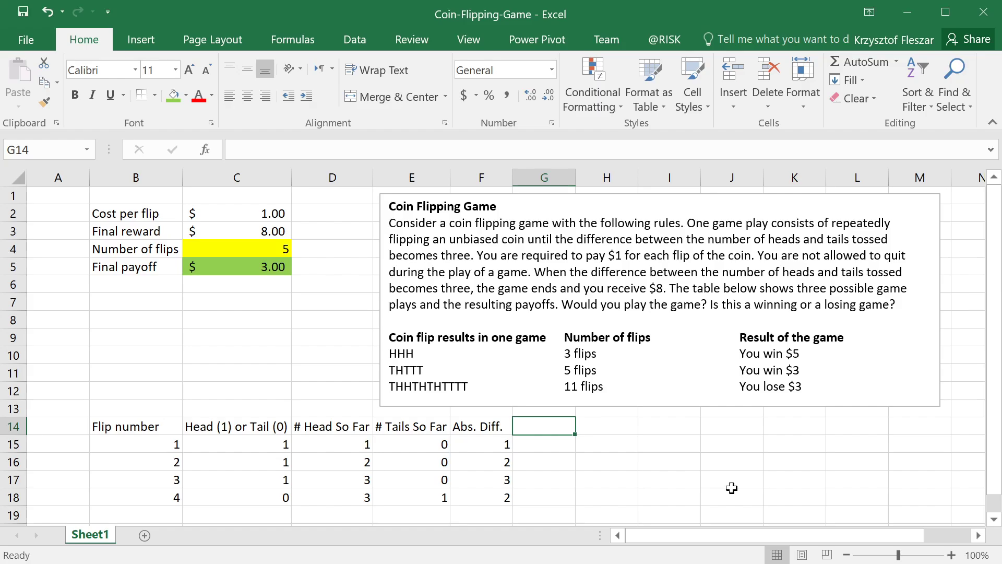
Head column G 'Still playing', autofit it, and enter 1 in G15
{"action": "type", "text": "P"}
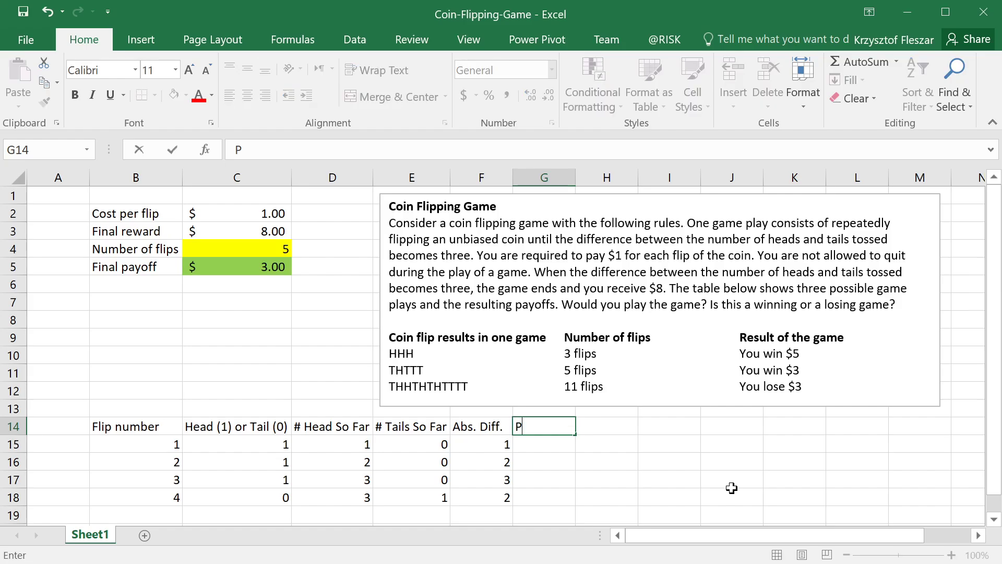
{"action": "type", "text": "Still playing"}
{"action": "key", "text": "Return"}
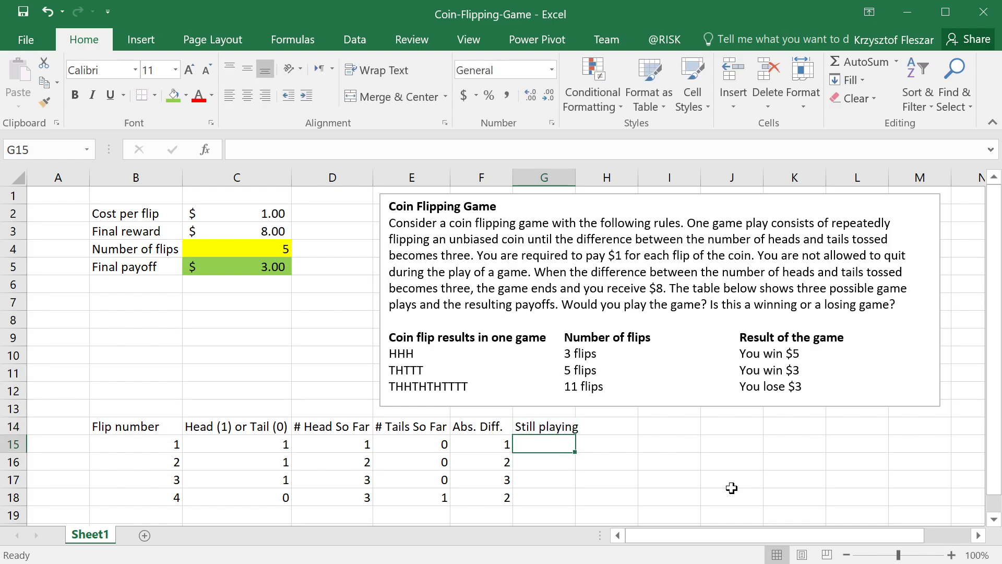
{"action": "double_click", "coordinate": [576, 177]}
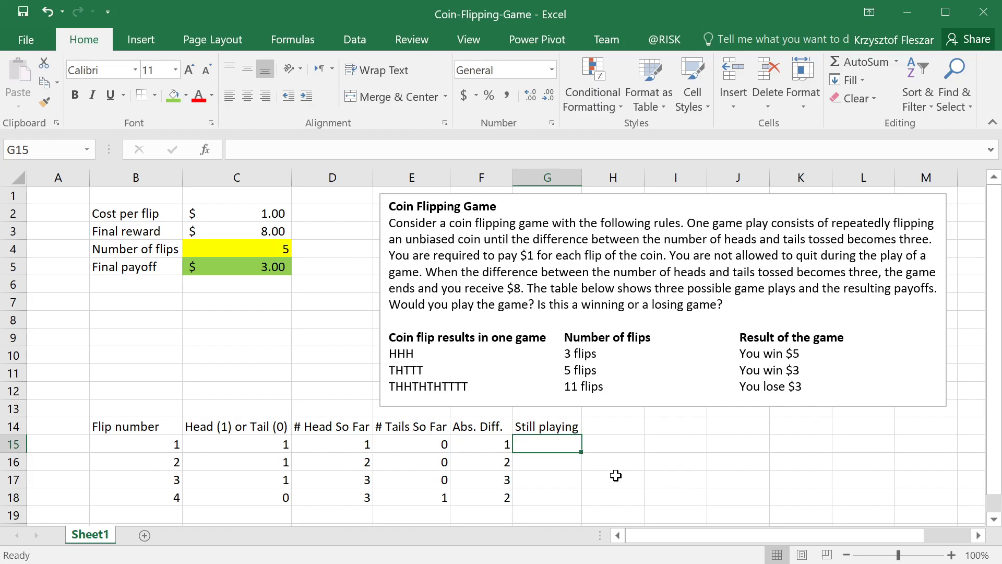
{"action": "type", "text": "1"}
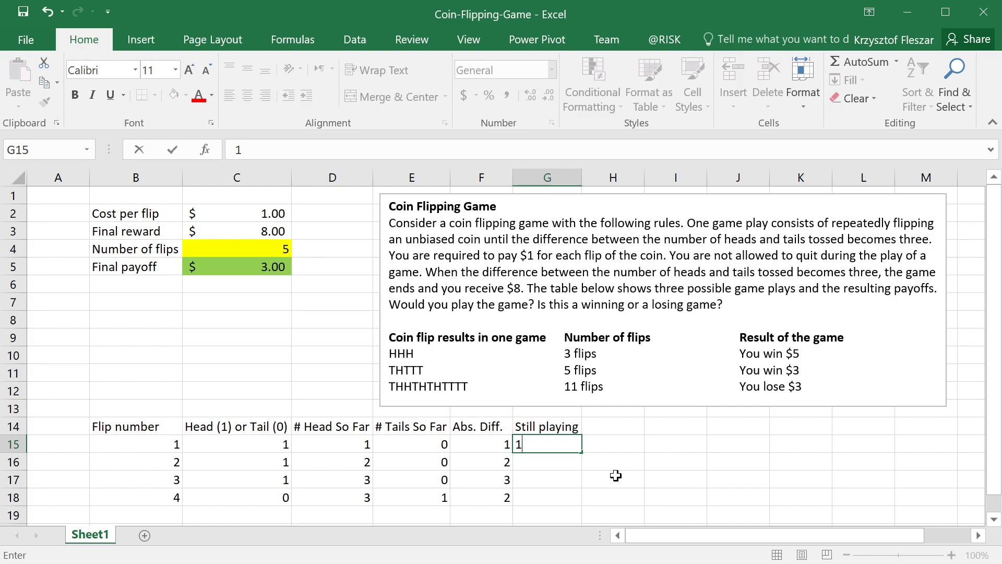
{"action": "key", "text": "Return"}
{"action": "key", "text": "Up"}
{"action": "key", "text": "Up"}
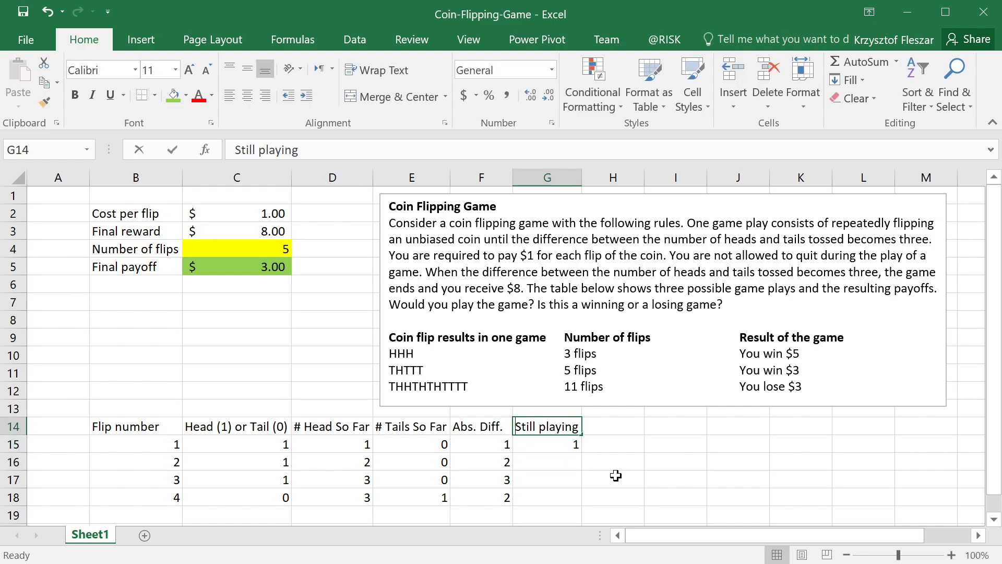
{"action": "key", "text": "Down"}
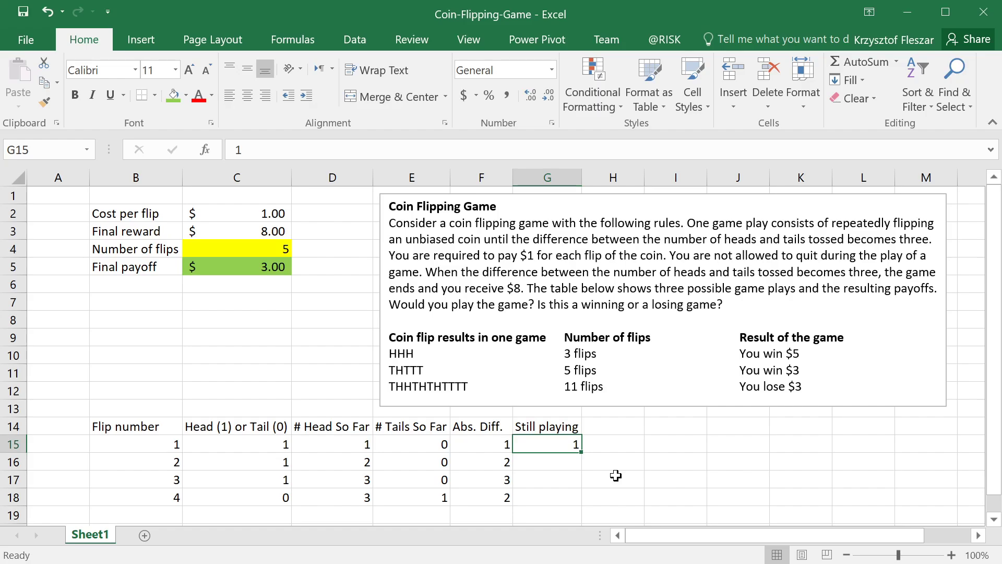
{"action": "key", "text": "Down"}
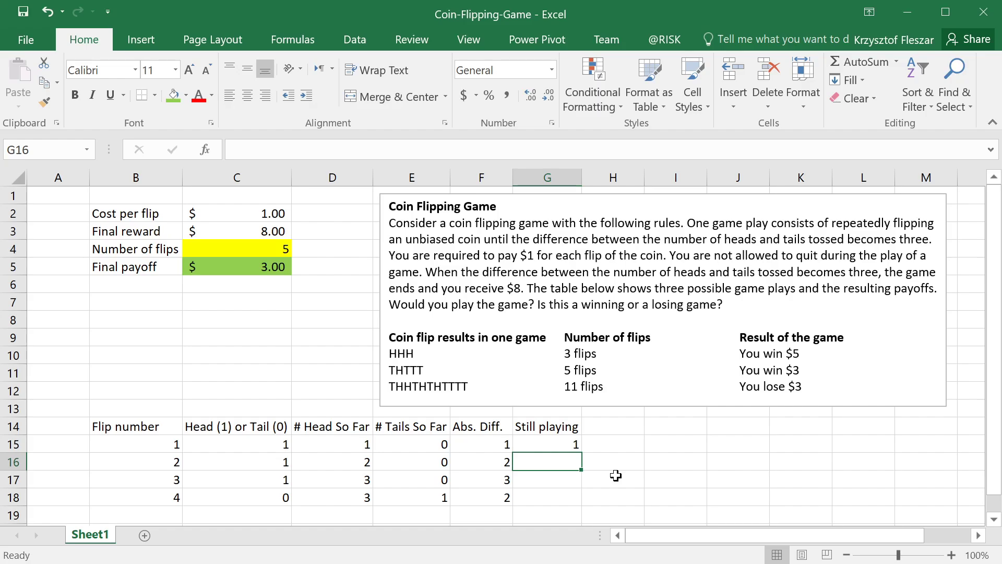
Enter =IF(AND(G15=1,F15<3),1,0) in G16, returning 1 for flip 2
{"action": "type", "text": "=if"}
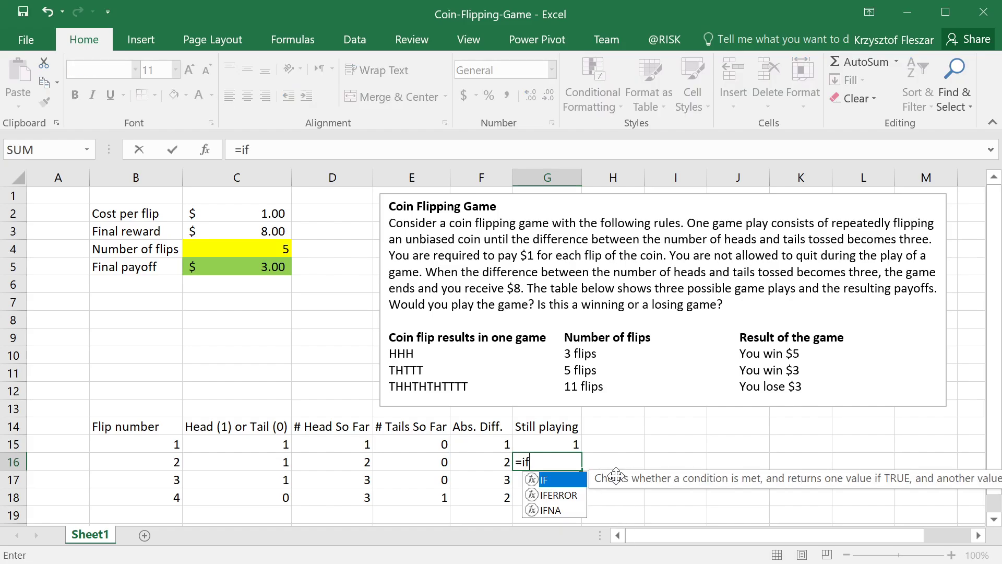
{"action": "type", "text": "("}
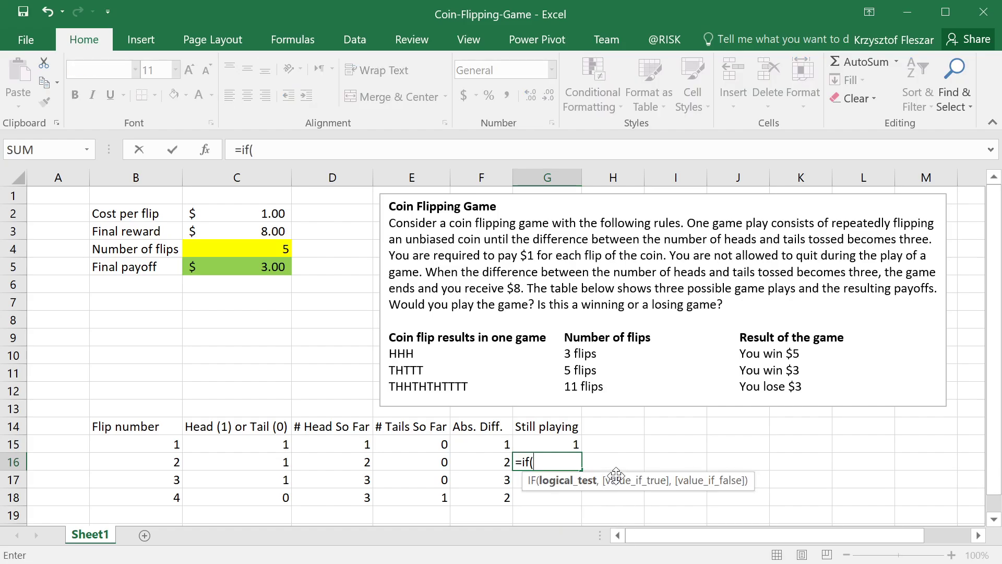
{"action": "type", "text": "and("}
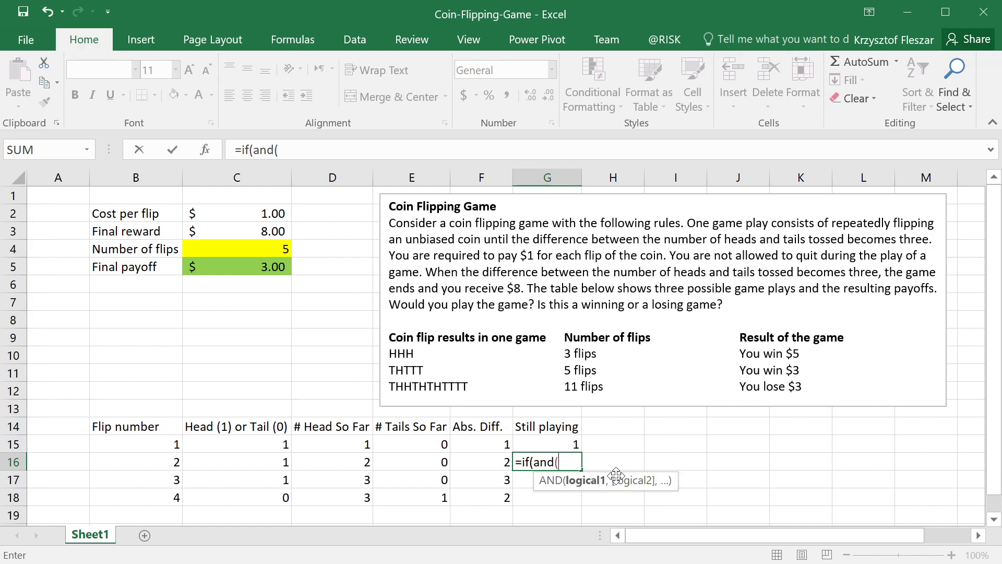
{"action": "left_click", "coordinate": [568, 442]}
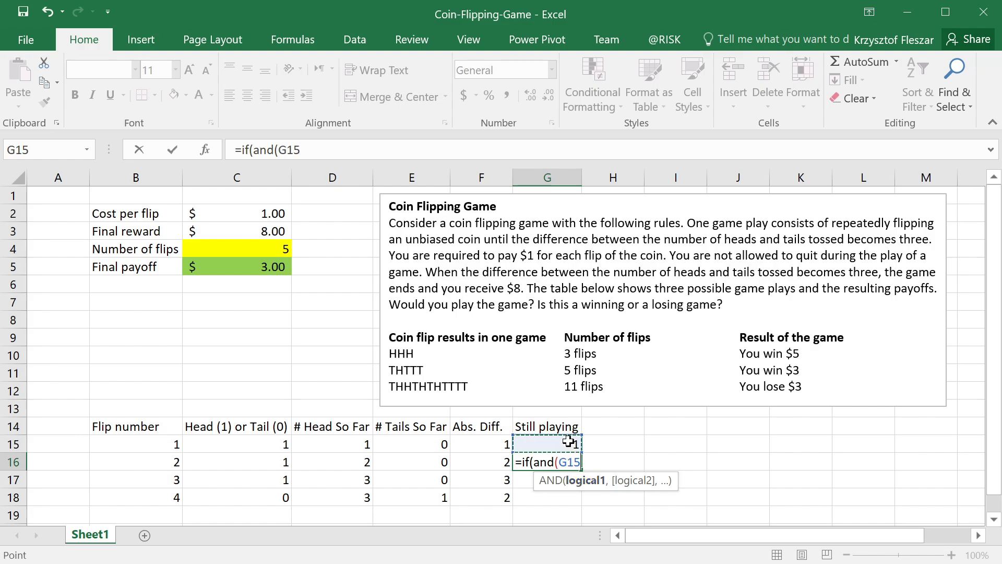
{"action": "type", "text": "=1,"}
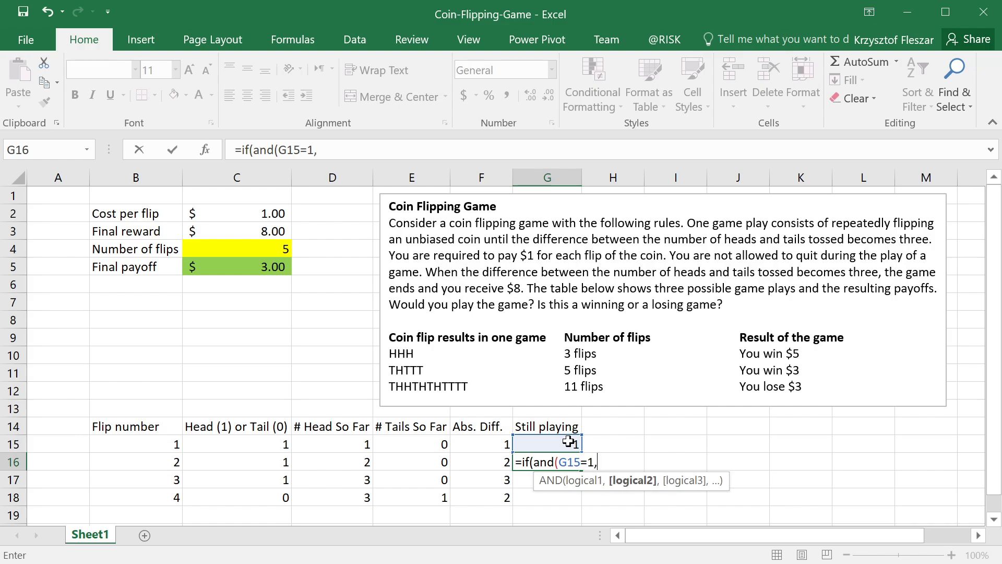
{"action": "left_click", "coordinate": [477, 444]}
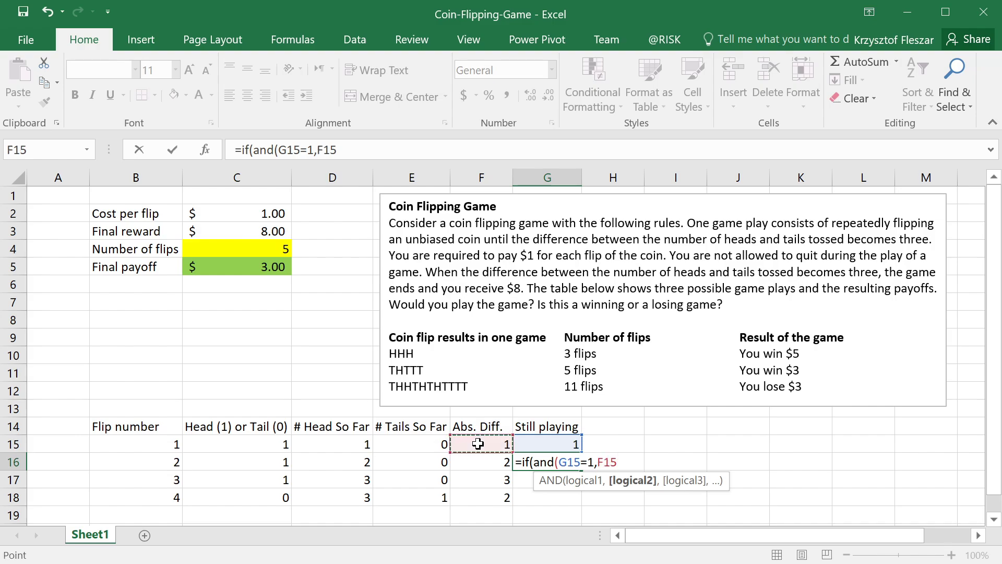
{"action": "type", "text": "<"}
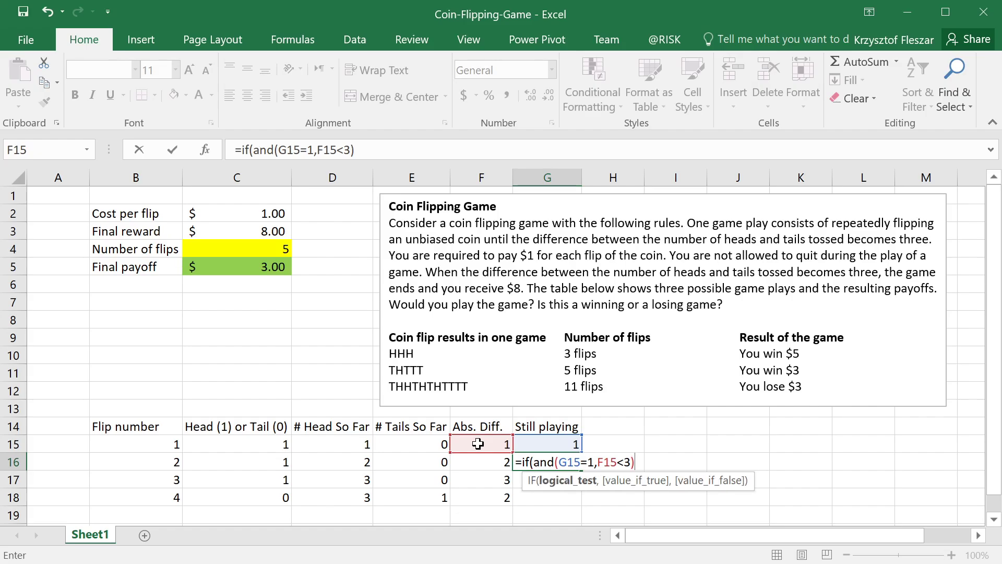
{"action": "type", "text": "3),1"}
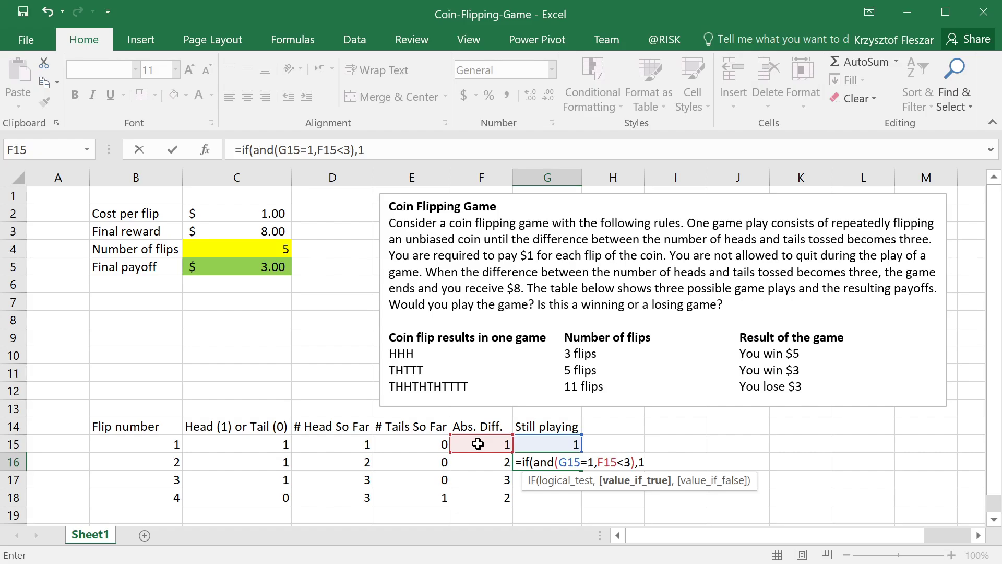
{"action": "type", "text": ","}
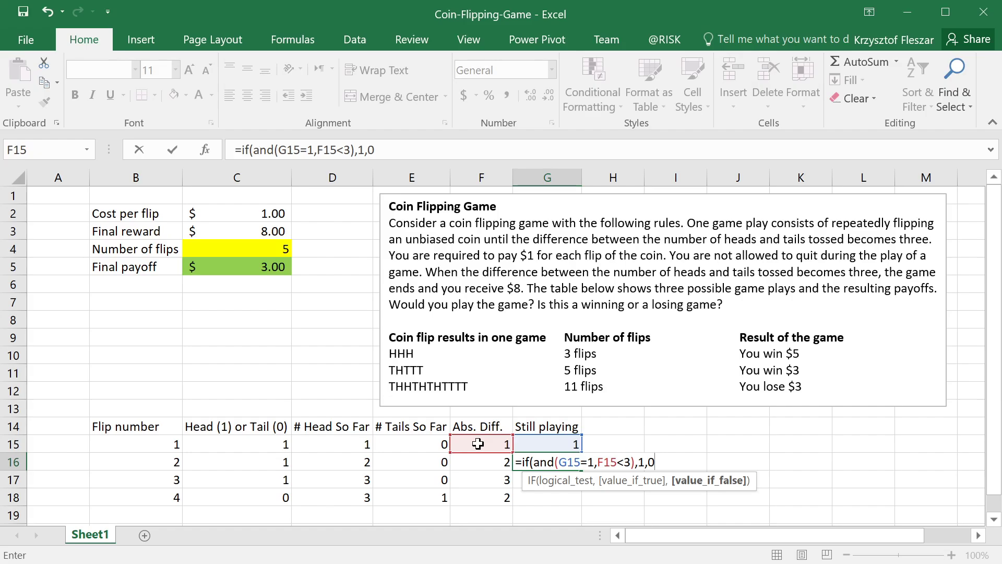
{"action": "type", "text": "0)"}
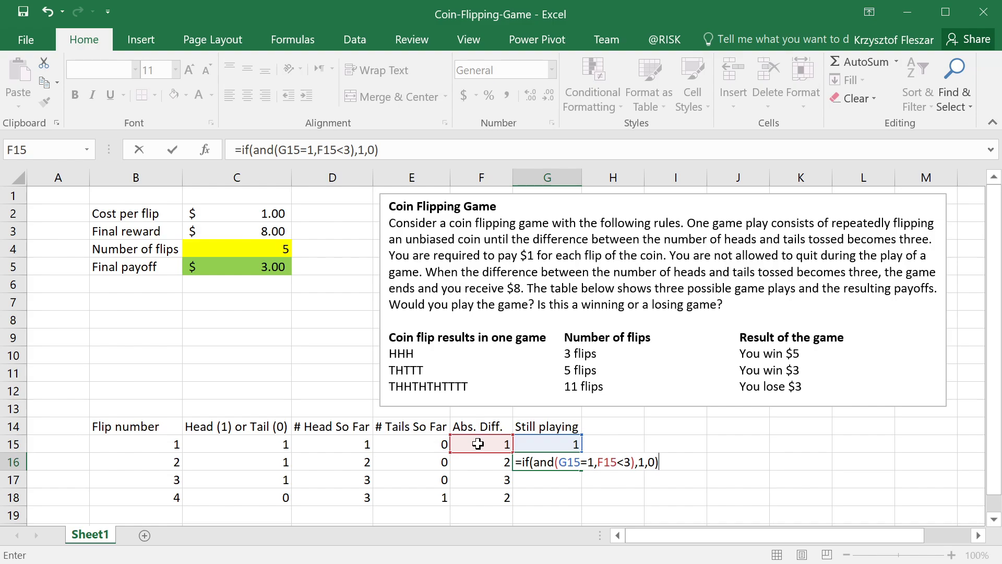
{"action": "key", "text": "Return"}
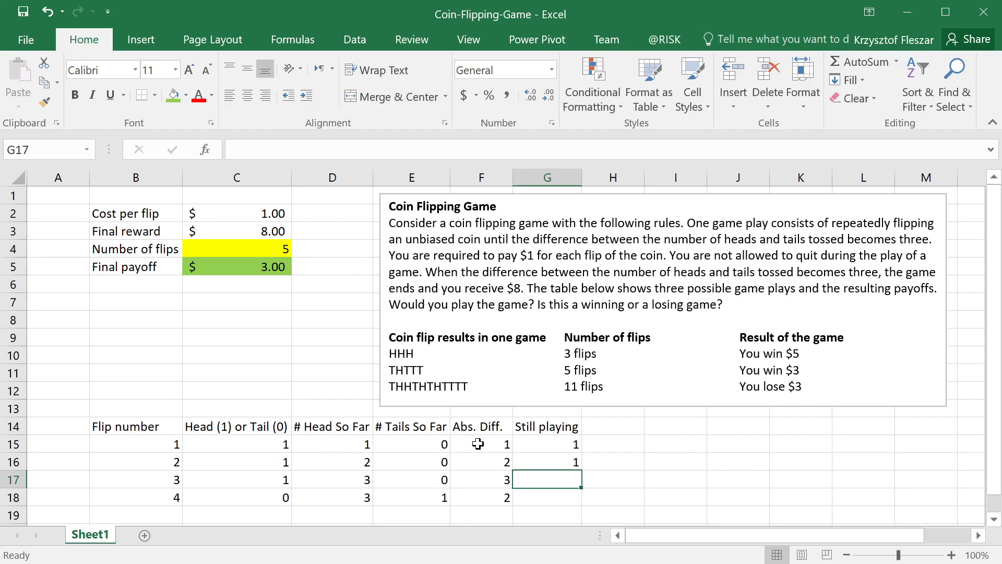
Copy the G16 formula down to G18, giving 1 in G17 and 0 in G18
{"action": "left_click", "coordinate": [557, 461]}
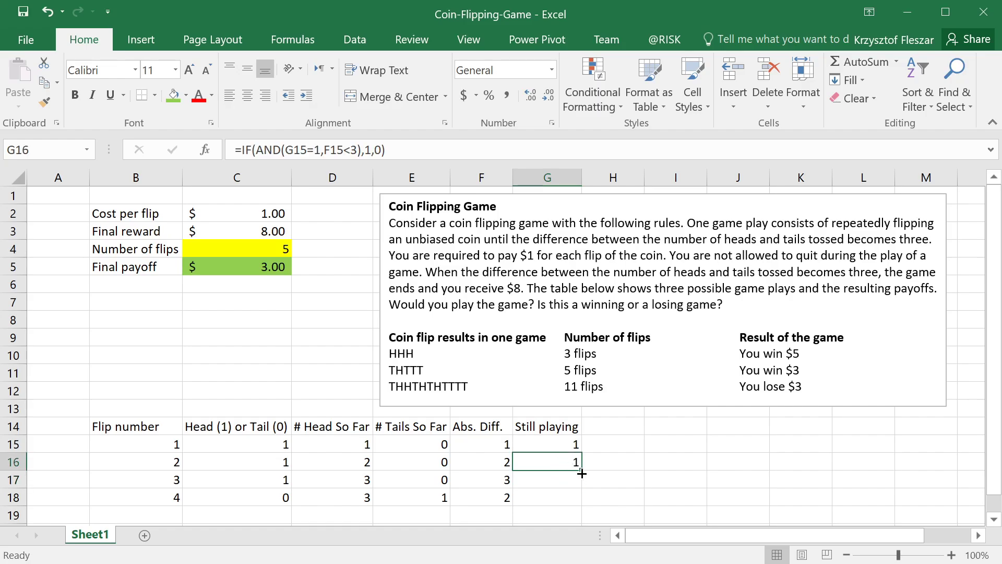
{"action": "left_click_drag", "start_coordinate": [582, 473], "coordinate": [587, 501]}
{"action": "left_click", "coordinate": [571, 499]}
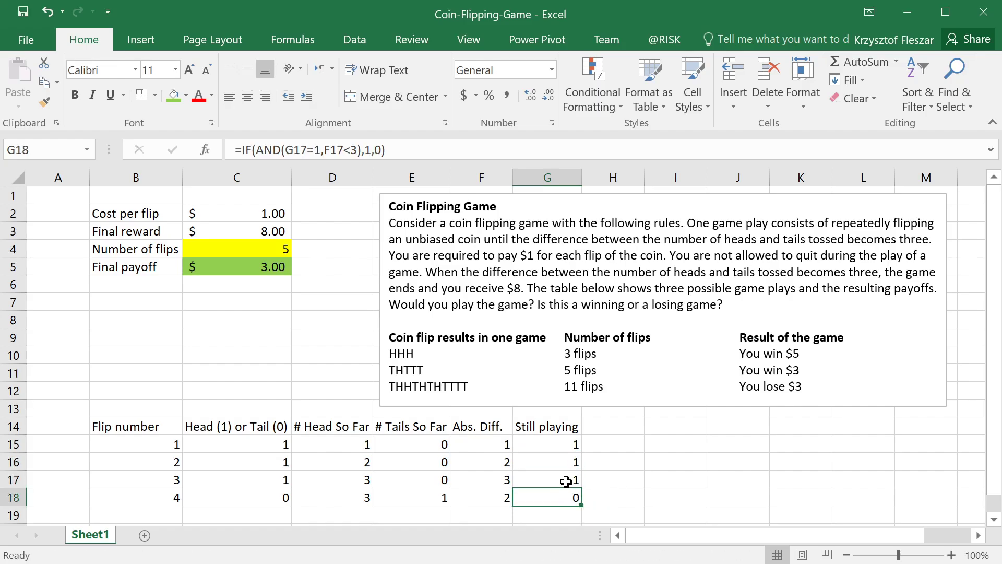
Inspect the formulas in G16 through G18, including G18's F17<3 condition, leaving them unchanged
{"action": "left_click", "coordinate": [562, 461]}
{"action": "double_click", "coordinate": [562, 461]}
{"action": "key", "text": "Escape"}
{"action": "double_click", "coordinate": [560, 479]}
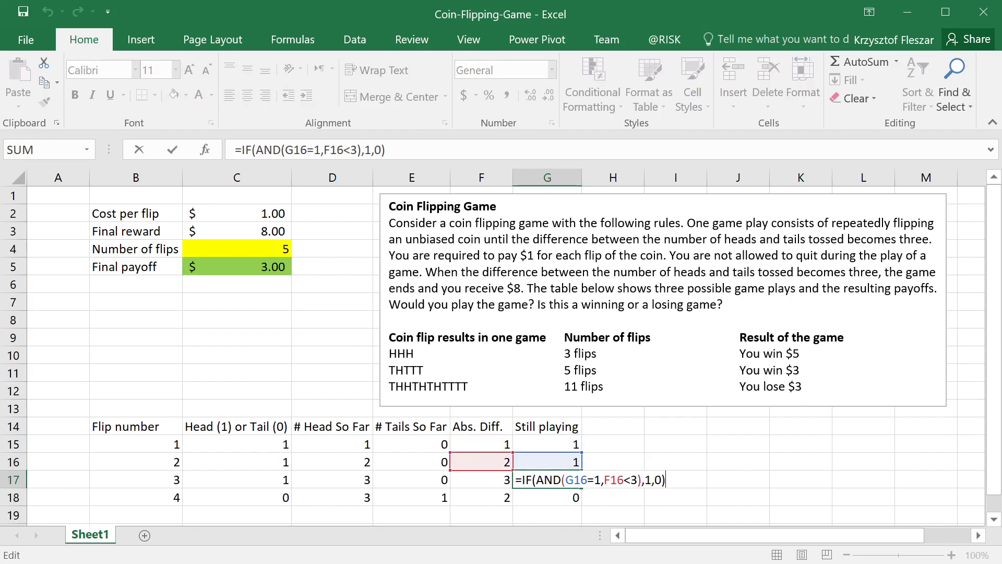
{"action": "key", "text": "Return"}
{"action": "key", "text": "F2"}
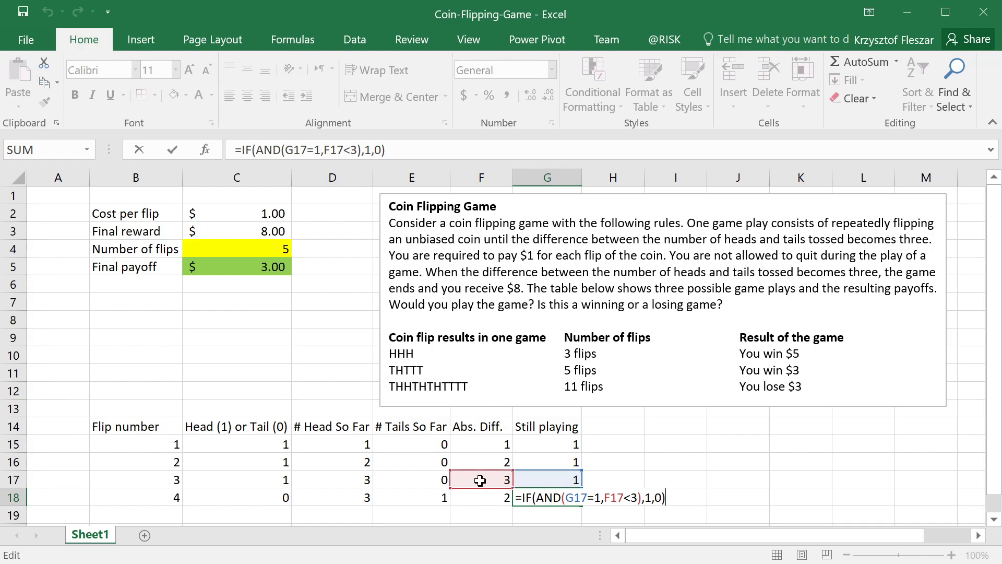
{"action": "left_click_drag", "start_coordinate": [604, 497], "coordinate": [630, 497]}
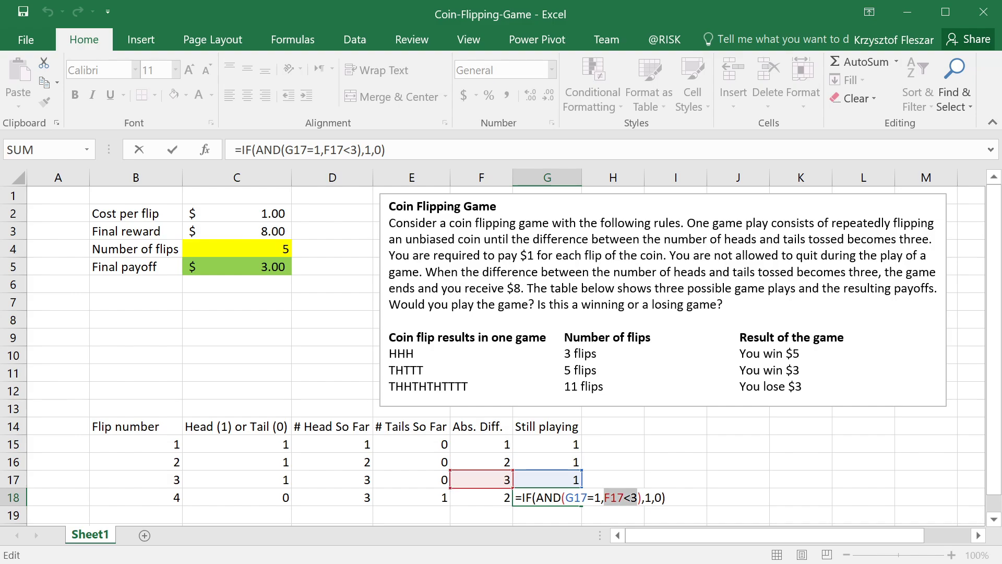
{"action": "key", "text": "Escape"}
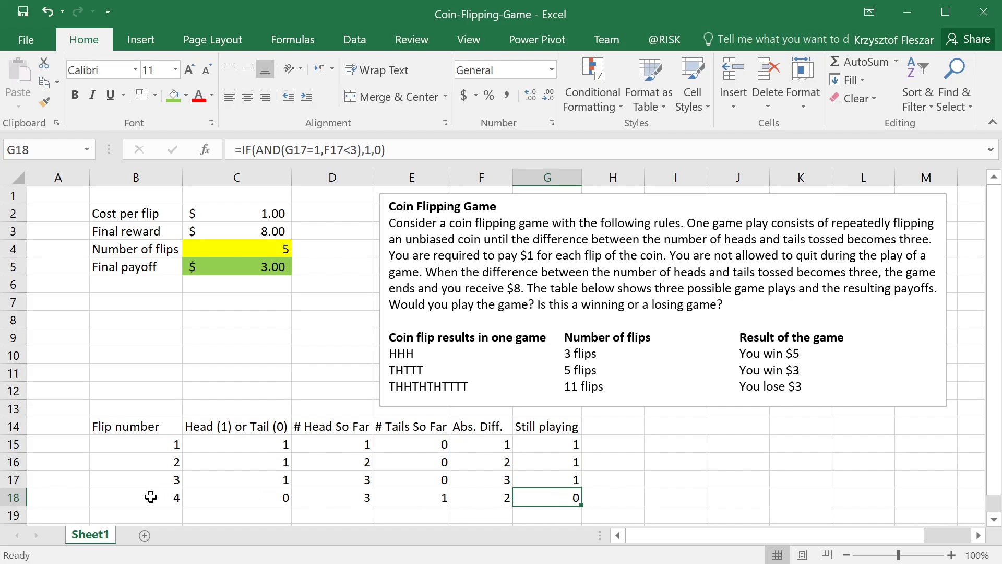
Fill the Still playing row 18 formulas down through row 23
{"action": "left_click_drag", "start_coordinate": [151, 496], "coordinate": [556, 496]}
{"action": "scroll", "coordinate": [559, 496], "scroll_direction": "down", "scroll_amount": 2}
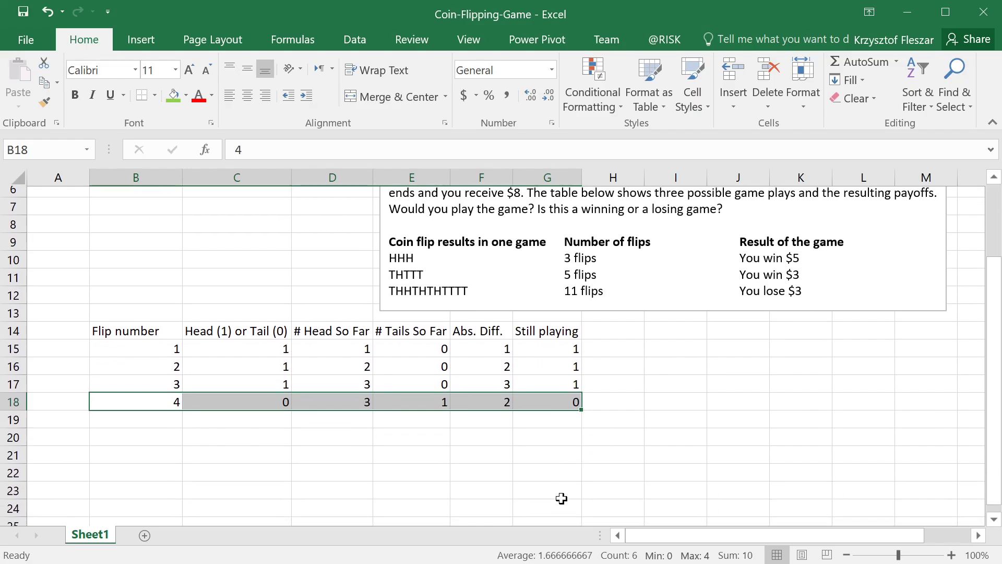
{"action": "left_click_drag", "start_coordinate": [581, 400], "coordinate": [584, 483]}
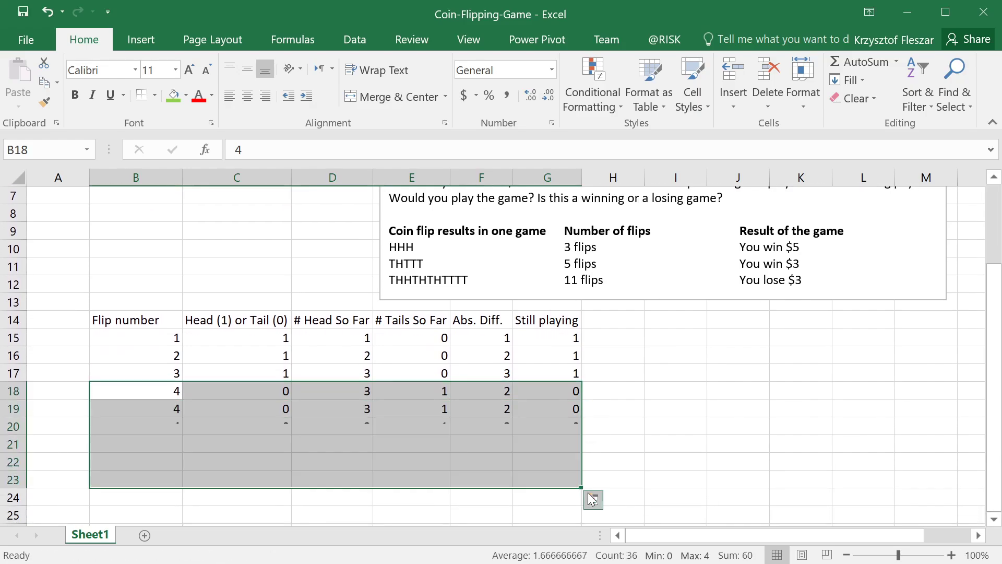
{"action": "left_click", "coordinate": [554, 479]}
{"action": "left_click", "coordinate": [552, 392]}
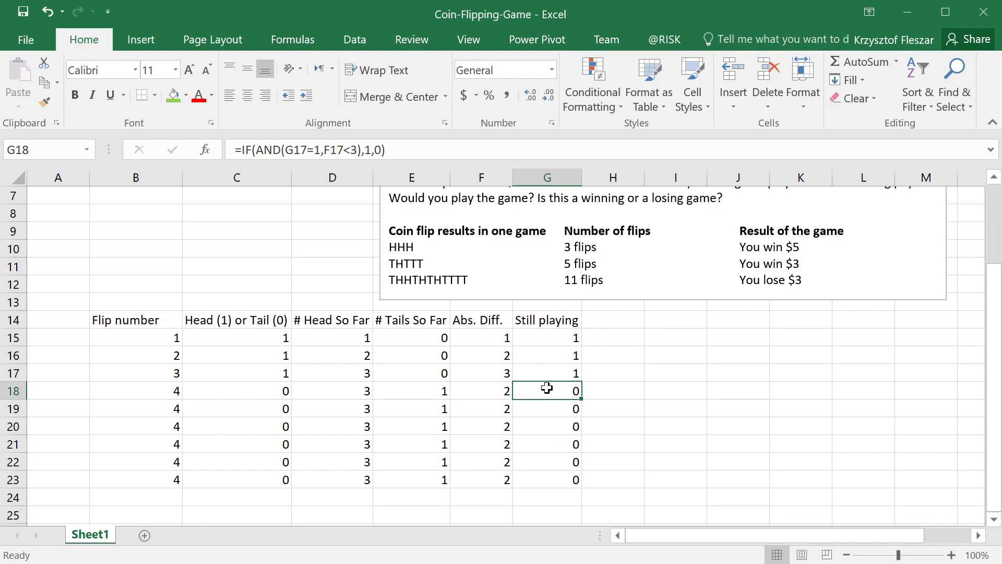
Set the flips in C17:C19 to 0, 1, 1 and review the resulting Still playing values
{"action": "left_click", "coordinate": [281, 376]}
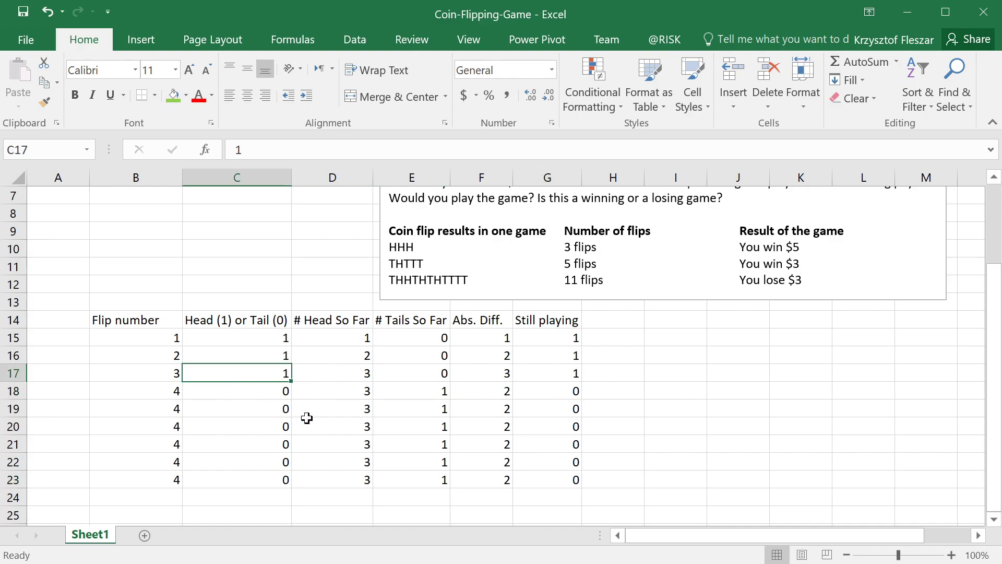
{"action": "type", "text": "0"}
{"action": "key", "text": "Return"}
{"action": "type", "text": "1"}
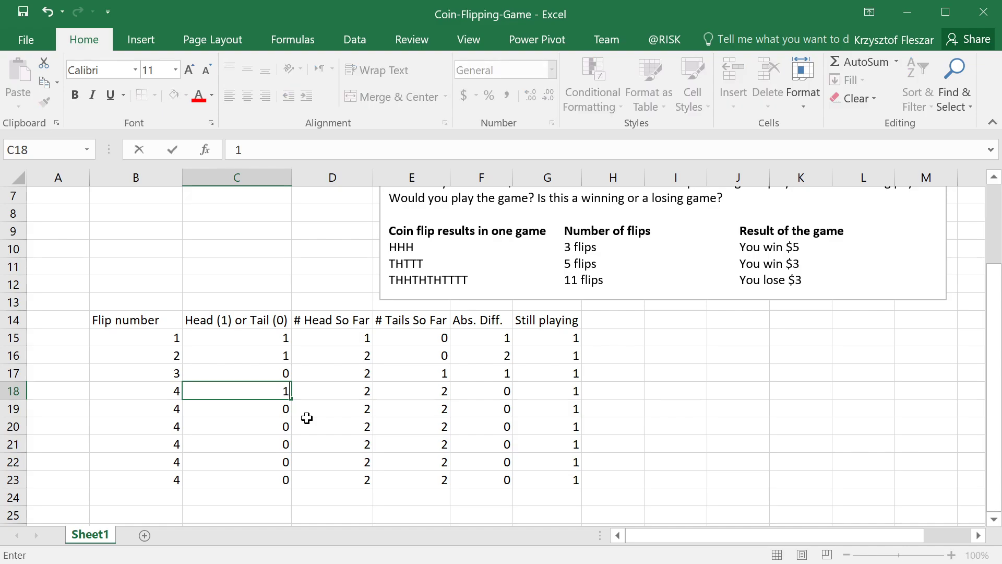
{"action": "key", "text": "Return"}
{"action": "type", "text": "1"}
{"action": "key", "text": "Return"}
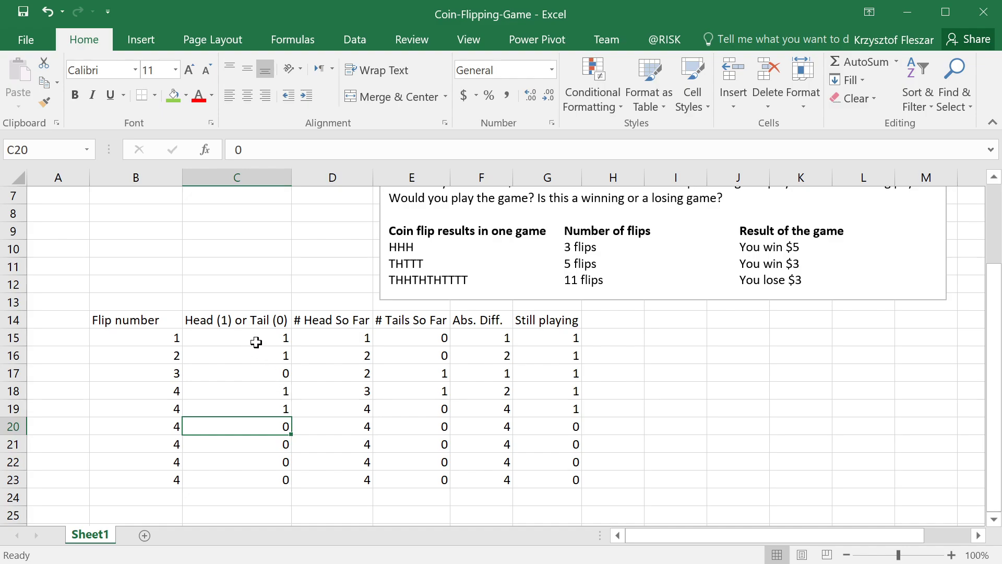
{"action": "left_click_drag", "start_coordinate": [256, 341], "coordinate": [557, 475]}
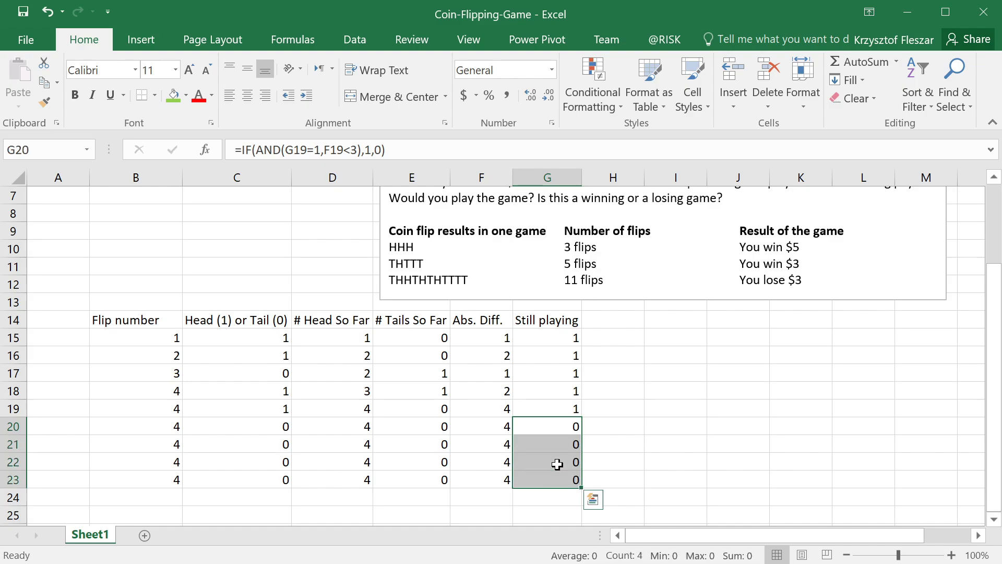
{"action": "left_click_drag", "start_coordinate": [555, 407], "coordinate": [548, 338]}
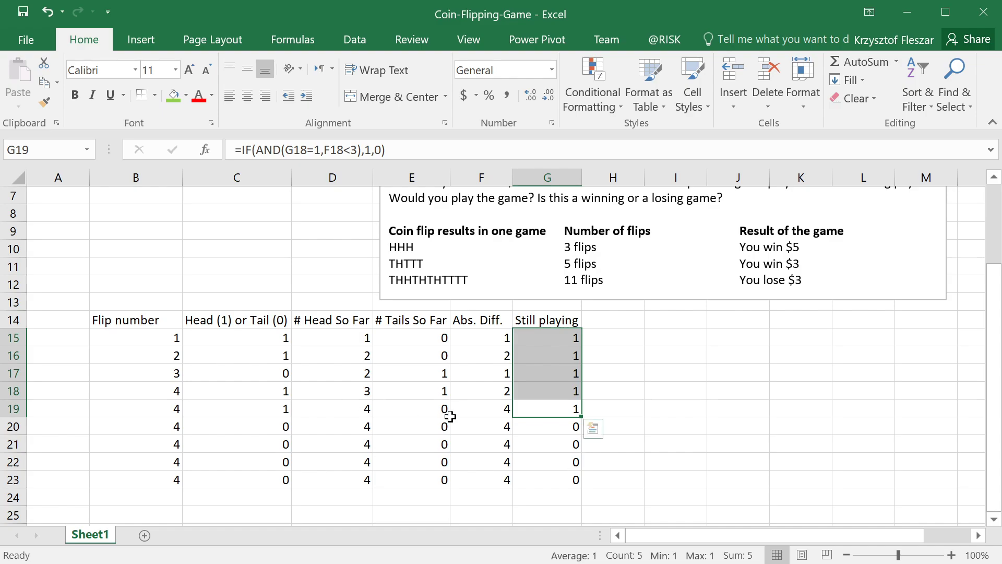
Review the running heads and tails formulas in D19 and E17
{"action": "left_click", "coordinate": [338, 410]}
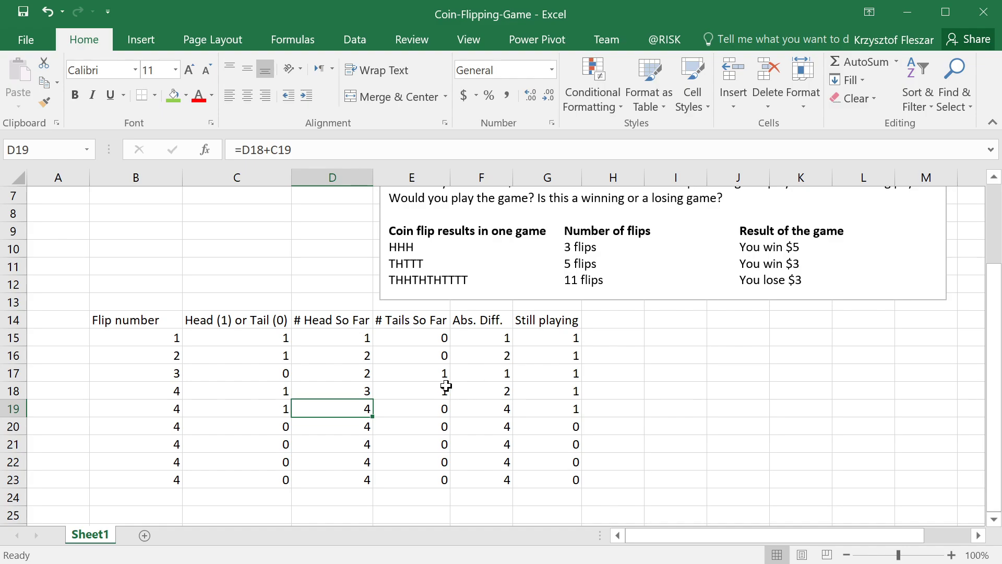
{"action": "left_click", "coordinate": [420, 379]}
{"action": "left_click", "coordinate": [436, 390]}
{"action": "key", "text": "Up"}
{"action": "key", "text": "F2"}
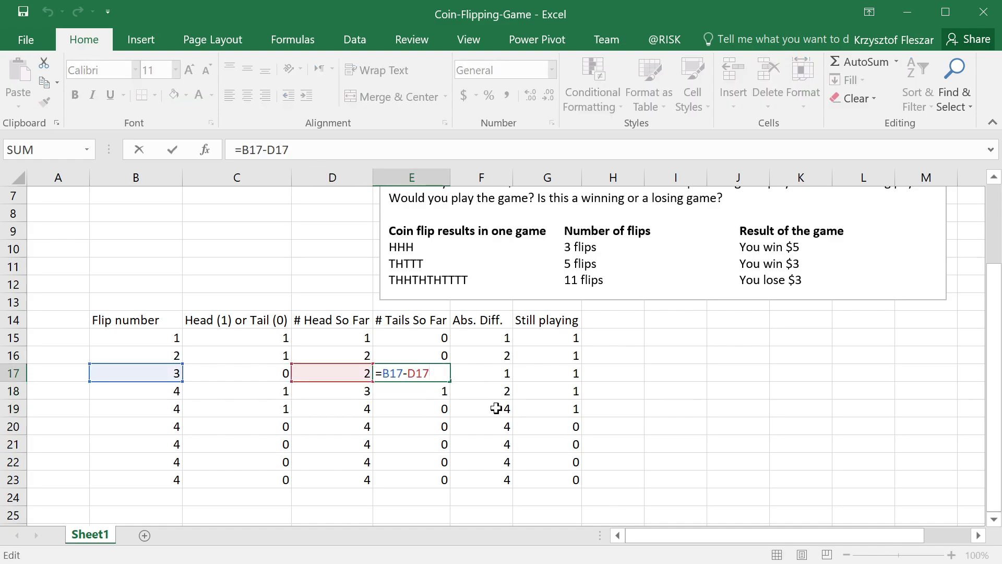
{"action": "key", "text": "Escape"}
{"action": "left_click", "coordinate": [424, 394]}
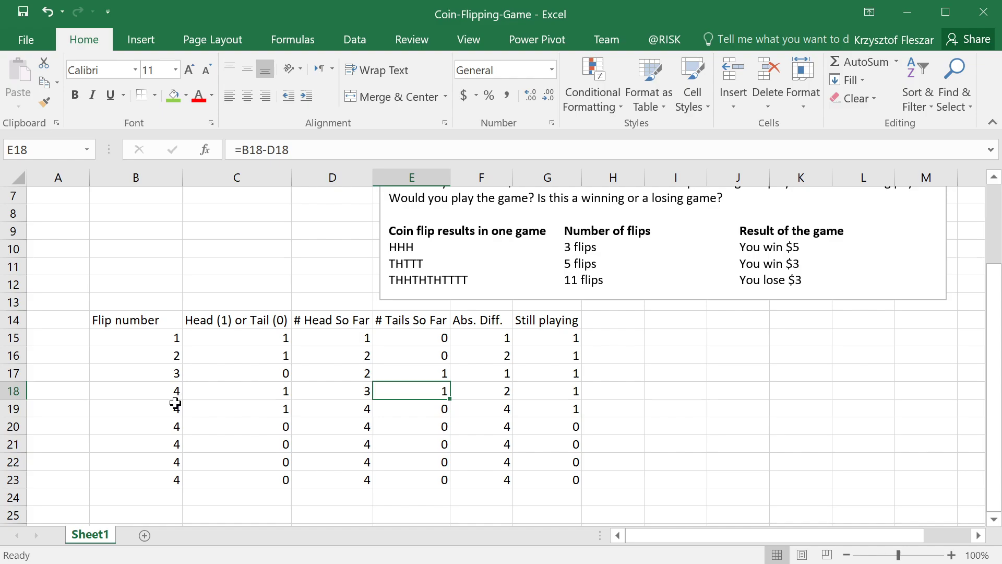
Enter =B15+1 in B16 and fill it down to B23 so flips count 1–9
{"action": "left_click", "coordinate": [166, 408]}
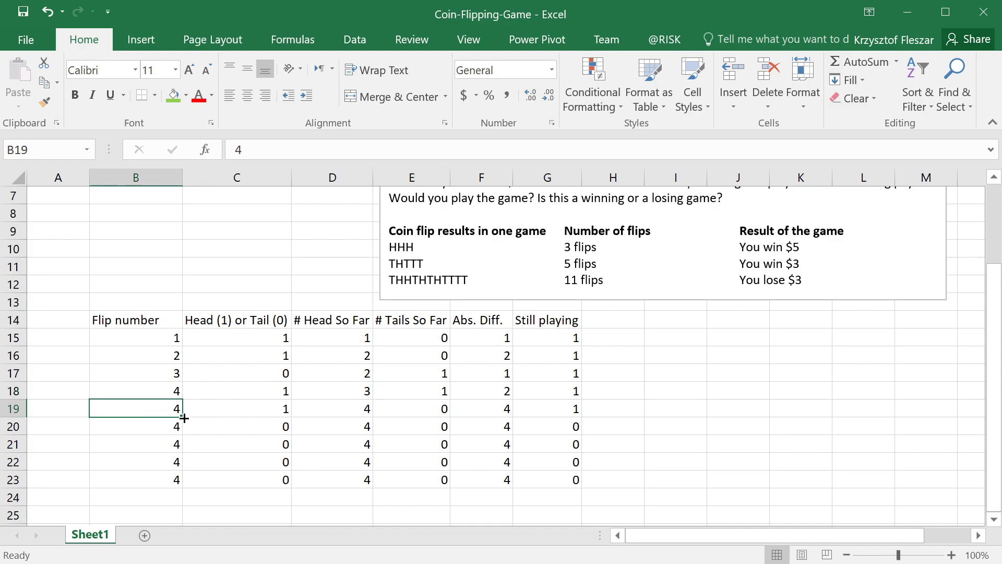
{"action": "key", "text": "Up"}
{"action": "key", "text": "Up"}
{"action": "key", "text": "Up"}
{"action": "type", "text": "="}
{"action": "key", "text": "Up"}
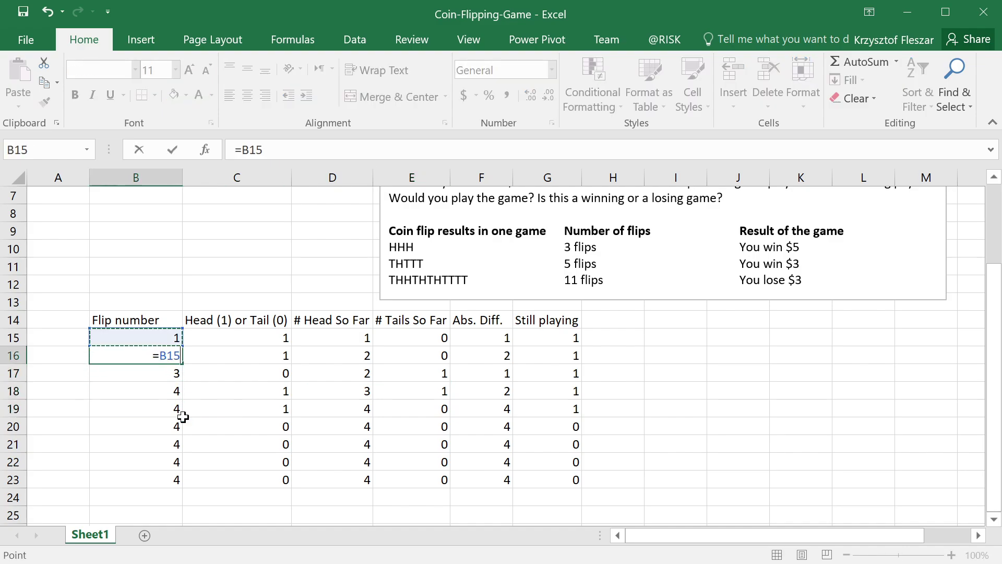
{"action": "type", "text": "+1"}
{"action": "key", "text": "Return"}
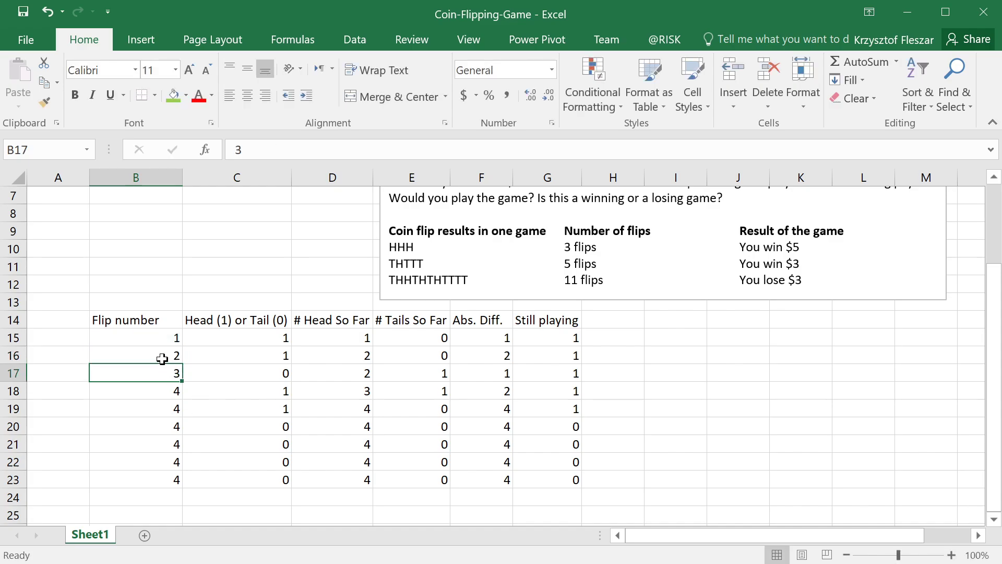
{"action": "left_click", "coordinate": [159, 355]}
{"action": "left_click_drag", "start_coordinate": [181, 368], "coordinate": [182, 485]}
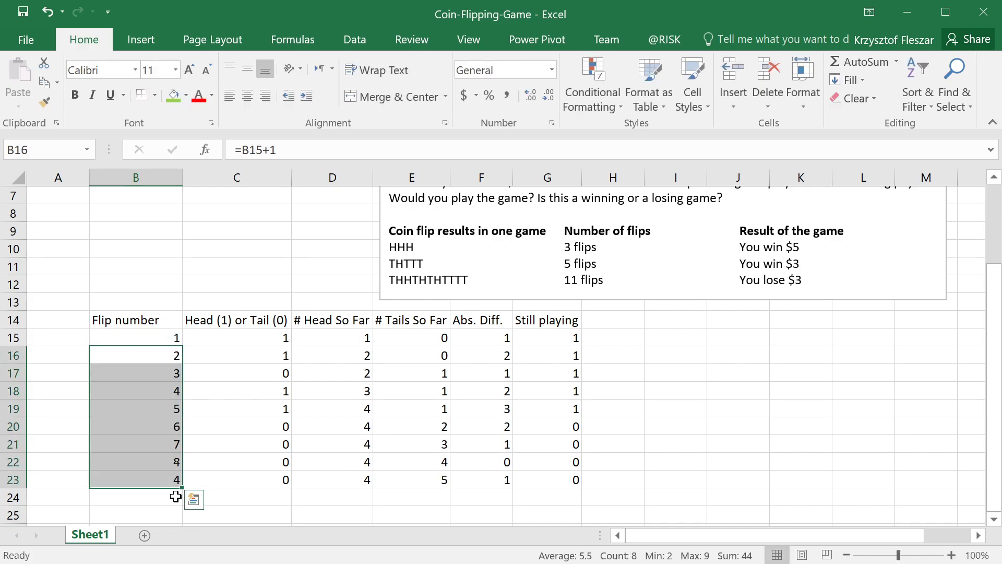
Check the filled flip numbers and the heads and tails running totals
{"action": "left_click", "coordinate": [158, 372]}
{"action": "left_click", "coordinate": [161, 390]}
{"action": "left_click", "coordinate": [426, 422]}
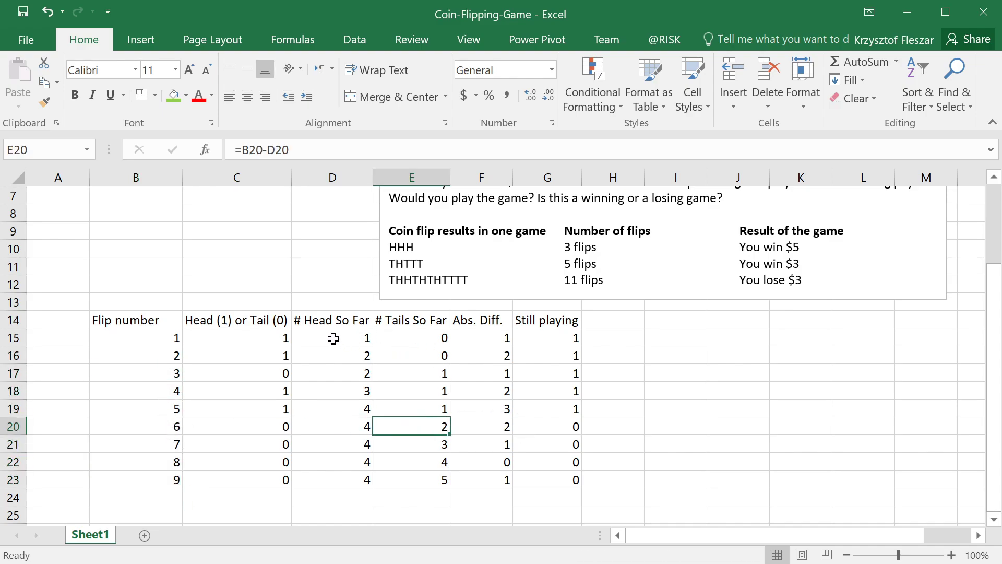
{"action": "left_click_drag", "start_coordinate": [333, 339], "coordinate": [349, 480]}
{"action": "left_click_drag", "start_coordinate": [411, 339], "coordinate": [431, 480]}
{"action": "left_click", "coordinate": [420, 446]}
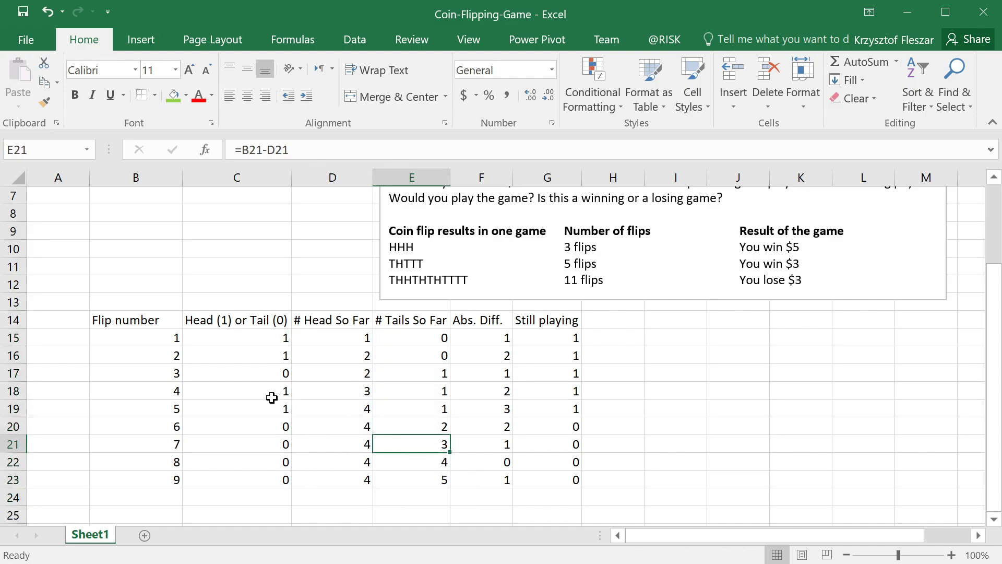
Inspect the heads and tails running total formulas for the first flips
{"action": "left_click", "coordinate": [264, 339]}
{"action": "left_click", "coordinate": [372, 339]}
{"action": "left_click", "coordinate": [360, 357]}
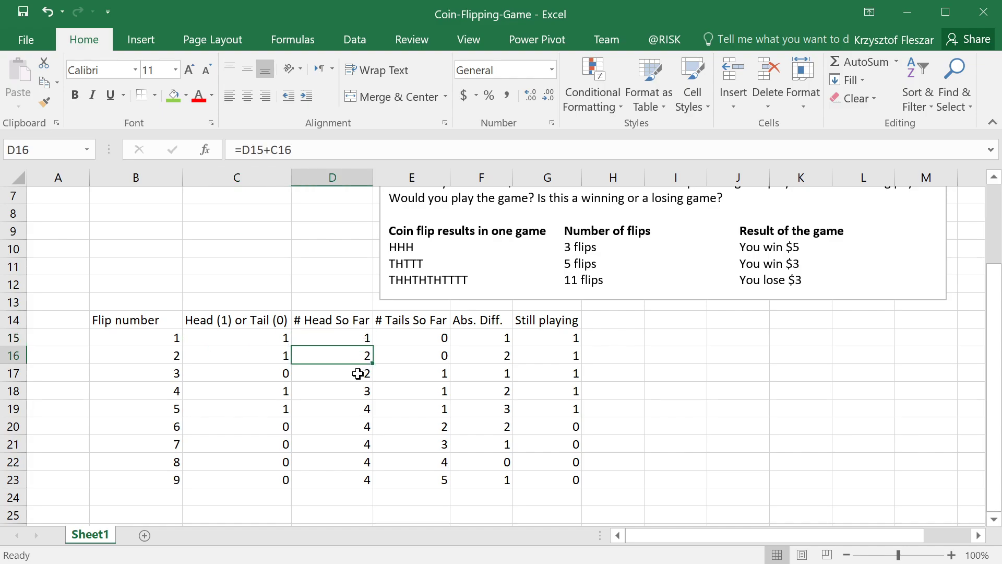
{"action": "left_click", "coordinate": [358, 373]}
{"action": "left_click", "coordinate": [400, 372]}
{"action": "left_click", "coordinate": [362, 387]}
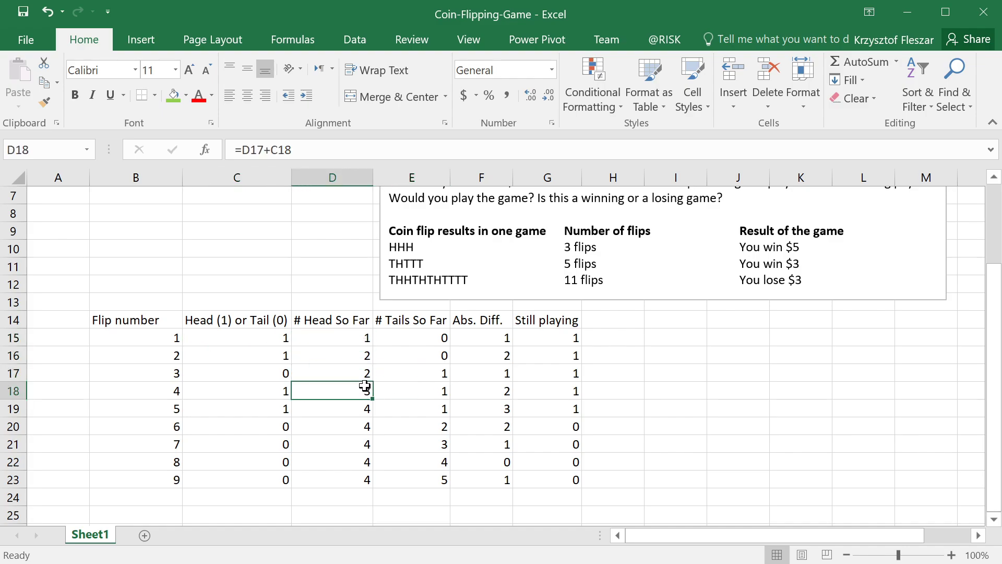
{"action": "left_click", "coordinate": [428, 388]}
{"action": "left_click", "coordinate": [369, 410]}
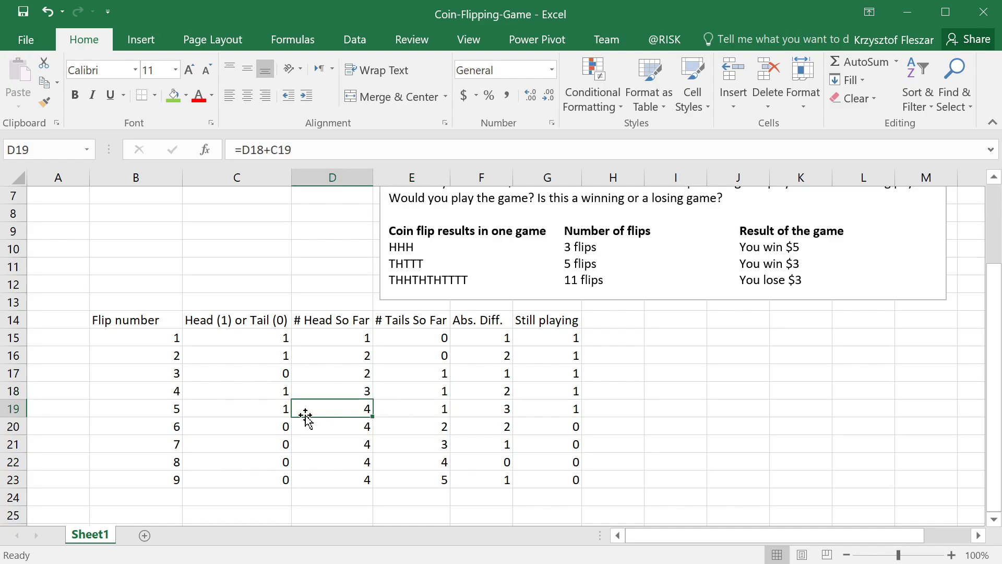
Check flips 1–5 and the difference and Still playing formulas down to row 22
{"action": "left_click_drag", "start_coordinate": [268, 393], "coordinate": [273, 405]}
{"action": "left_click_drag", "start_coordinate": [273, 337], "coordinate": [273, 403]}
{"action": "left_click_drag", "start_coordinate": [346, 410], "coordinate": [439, 410]}
{"action": "left_click", "coordinate": [482, 412]}
{"action": "left_click", "coordinate": [553, 412]}
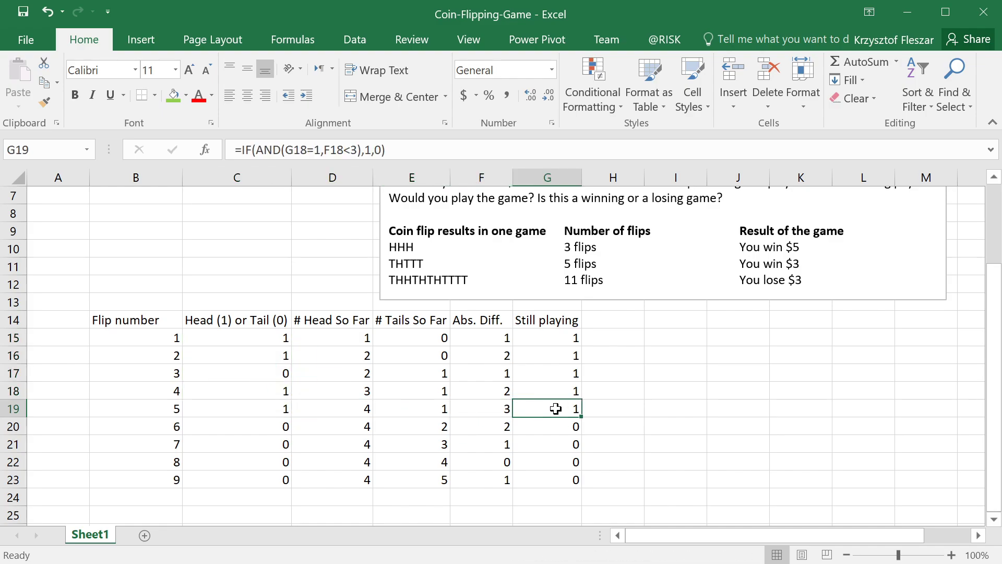
{"action": "left_click_drag", "start_coordinate": [550, 333], "coordinate": [560, 474]}
{"action": "left_click", "coordinate": [544, 462]}
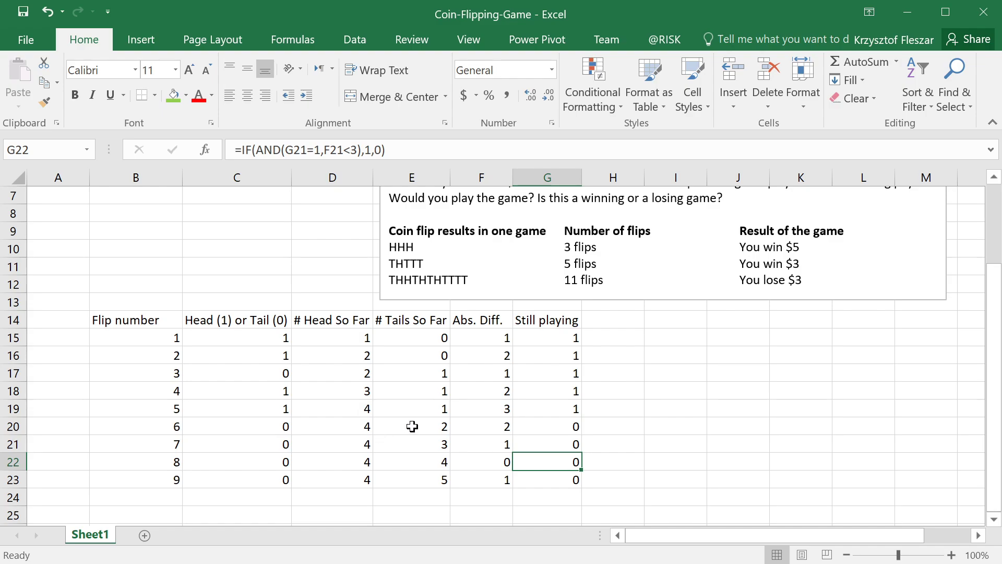
Review the difference and Still playing formulas in rows 19–22
{"action": "left_click", "coordinate": [472, 461]}
{"action": "left_click", "coordinate": [550, 442]}
{"action": "left_click", "coordinate": [555, 413]}
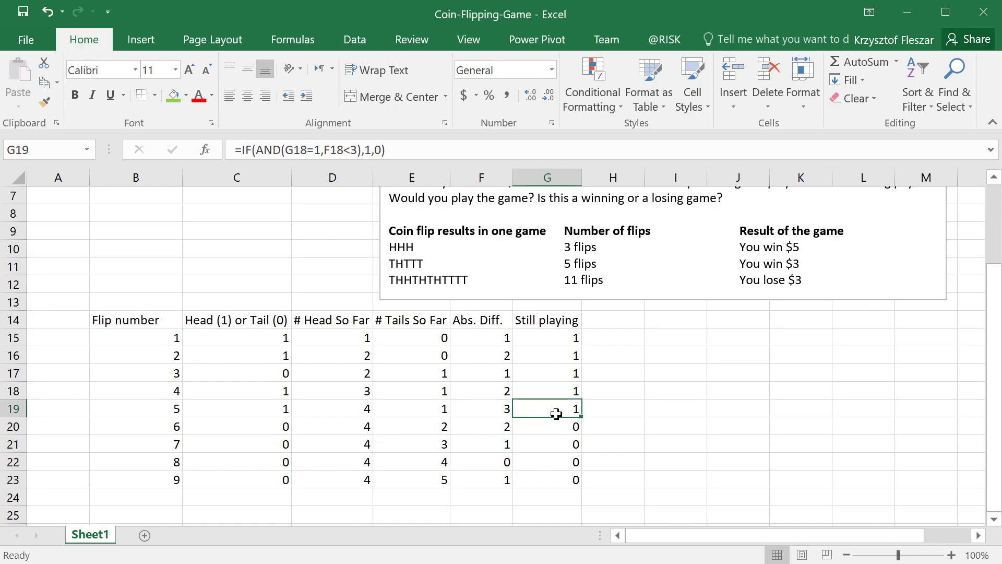
{"action": "left_click_drag", "start_coordinate": [157, 340], "coordinate": [546, 478]}
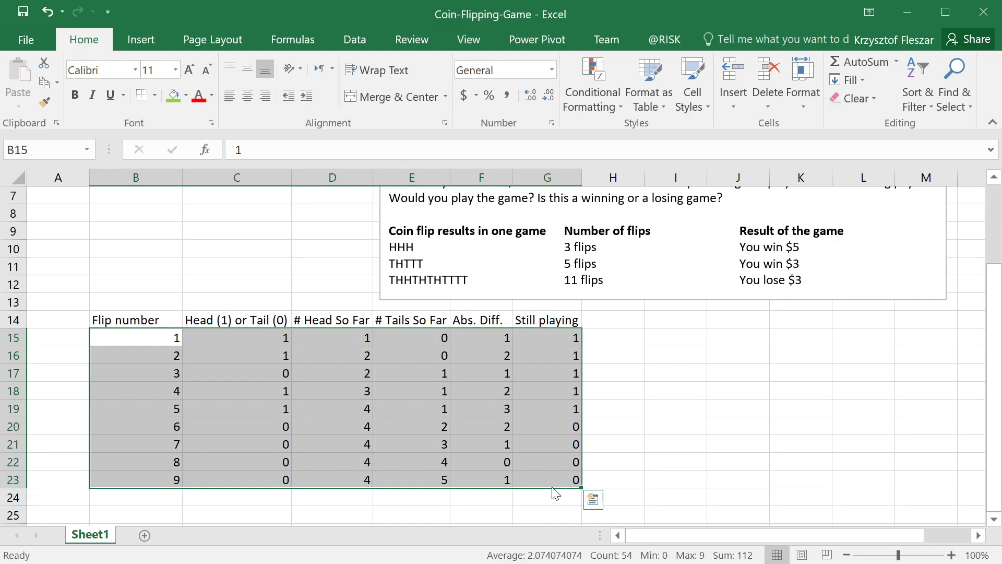
{"action": "left_click", "coordinate": [550, 481]}
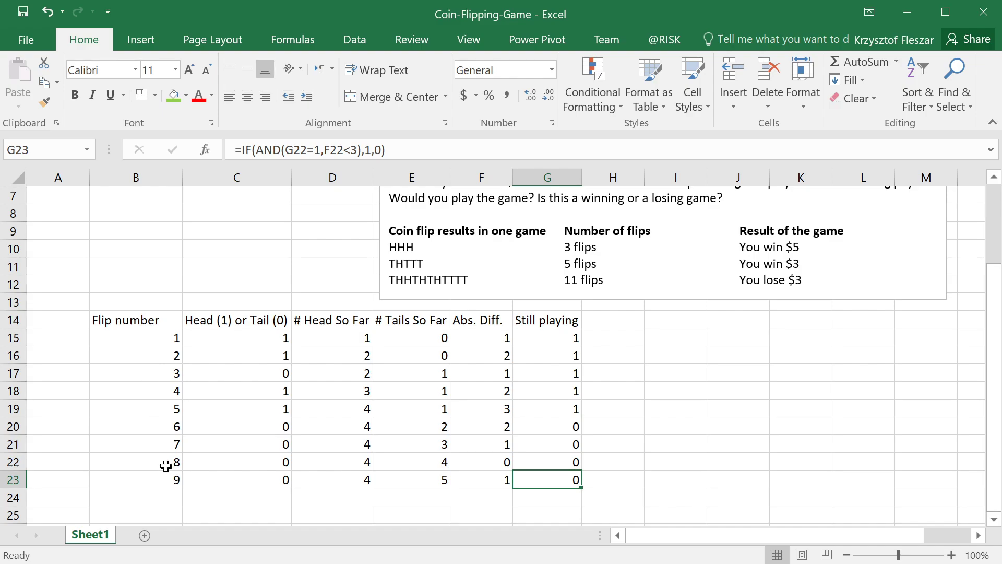
Fill the flip-9 row B23:G23 down to row 223
{"action": "left_click_drag", "start_coordinate": [145, 477], "coordinate": [575, 477]}
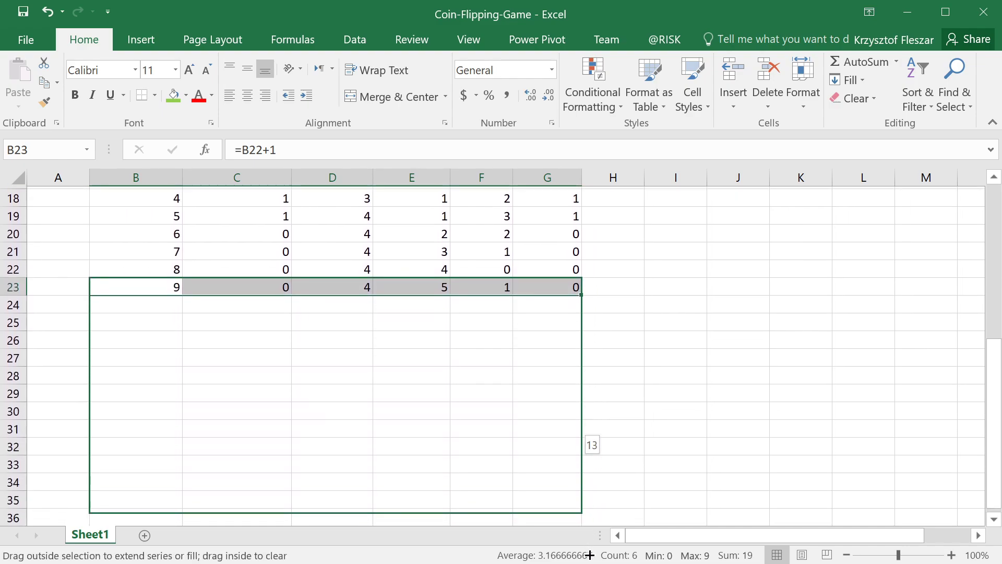
{"action": "mouse_move", "coordinate": [590, 555]}
{"action": "left_mouse_down"}
{"action": "mouse_move", "coordinate": [591, 563]}
{"action": "mouse_move", "coordinate": [577, 550]}
{"action": "mouse_move", "coordinate": [577, 474]}
{"action": "mouse_move", "coordinate": [583, 524]}
{"action": "mouse_move", "coordinate": [581, 491]}
{"action": "left_mouse_up"}
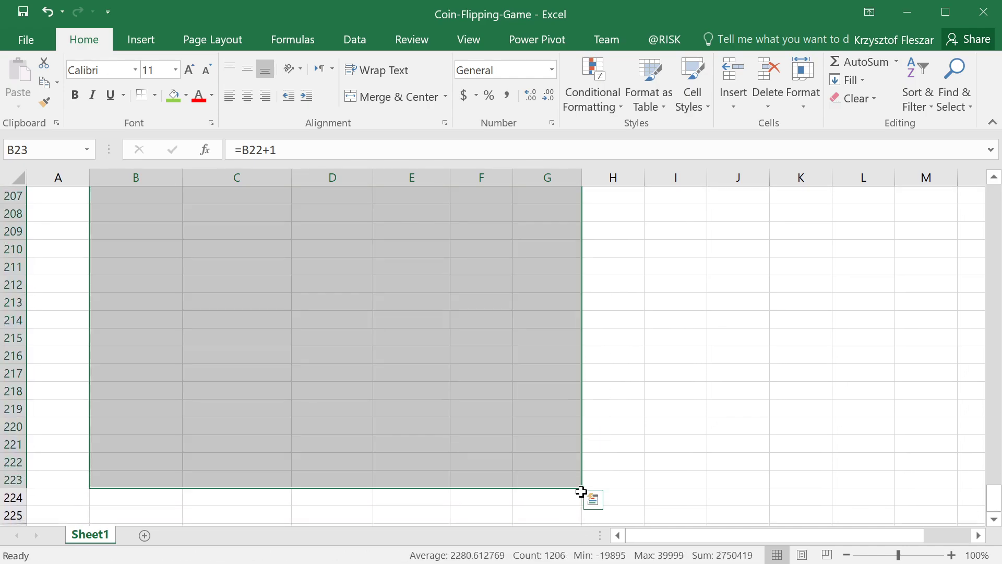
{"action": "left_click", "coordinate": [544, 454]}
{"action": "scroll", "coordinate": [542, 455], "scroll_direction": "up", "scroll_amount": 20}
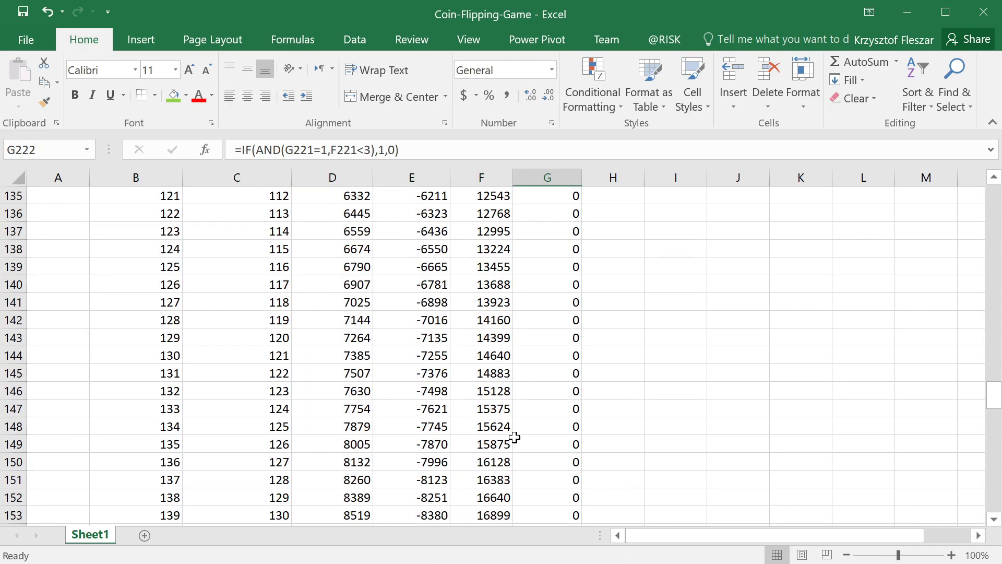
{"action": "scroll", "coordinate": [514, 437], "scroll_direction": "up", "scroll_amount": 20}
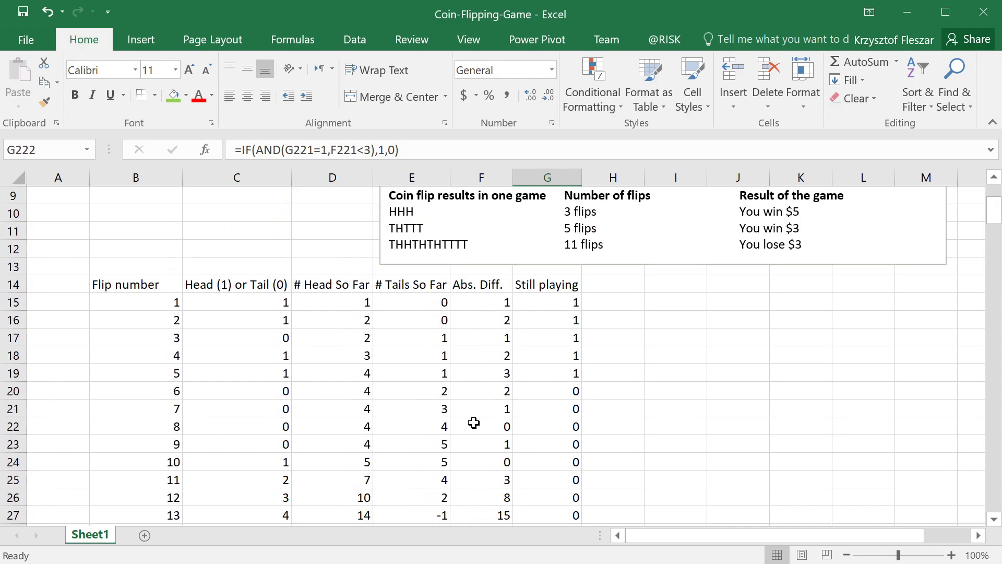
{"action": "left_click", "coordinate": [419, 320]}
{"action": "left_click", "coordinate": [423, 359]}
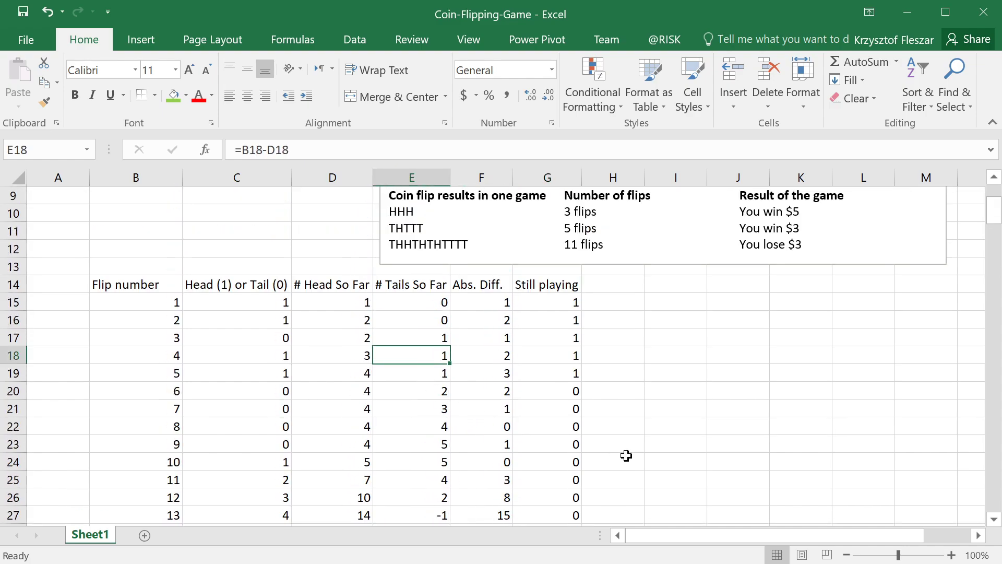
Check the filled table from its last row back up to coin result C15
{"action": "key", "text": "ctrl+End"}
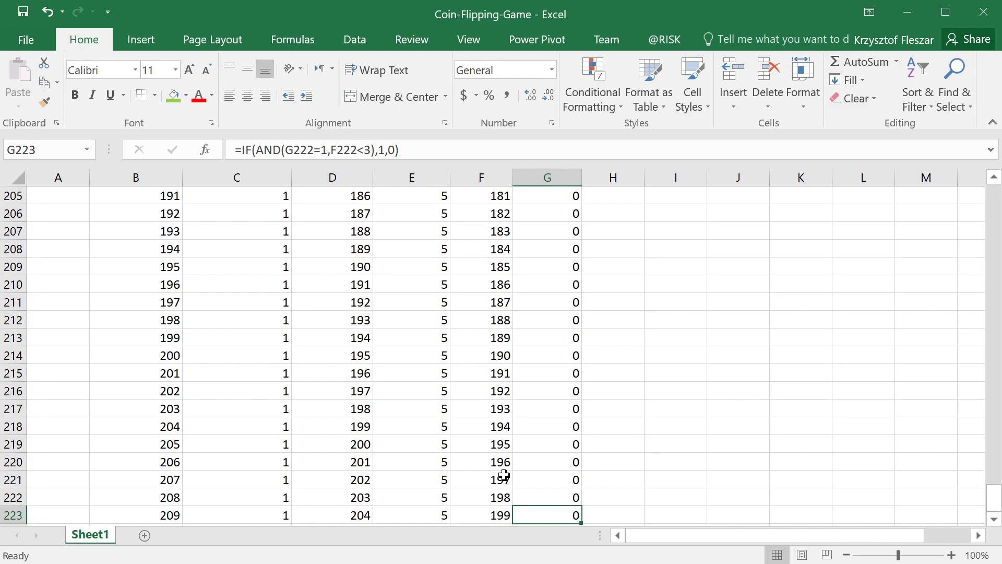
{"action": "key", "text": "Left"}
{"action": "key", "text": "Left"}
{"action": "key", "text": "Left"}
{"action": "key", "text": "Left"}
{"action": "key", "text": "Page_Up"}
{"action": "key", "text": "Page_Up"}
{"action": "key", "text": "Page_Up"}
{"action": "key", "text": "Page_Up"}
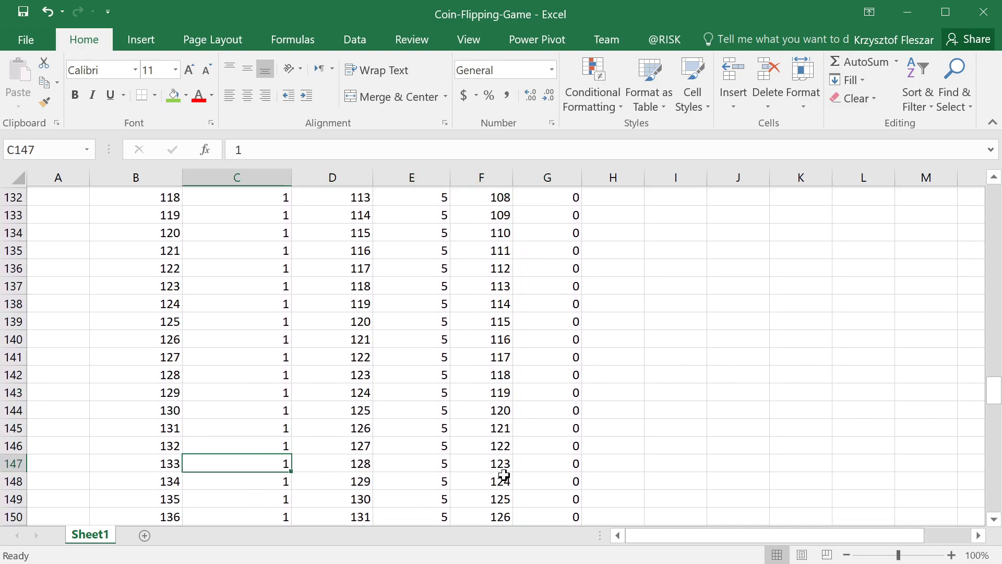
{"action": "key", "text": "Page_Up"}
{"action": "key", "text": "Page_Up"}
{"action": "key", "text": "Page_Up"}
{"action": "key", "text": "Page_Up"}
{"action": "key", "text": "Page_Up"}
{"action": "key", "text": "Page_Up"}
{"action": "key", "text": "Page_Up"}
{"action": "key", "text": "Down"}
{"action": "key", "text": "Down"}
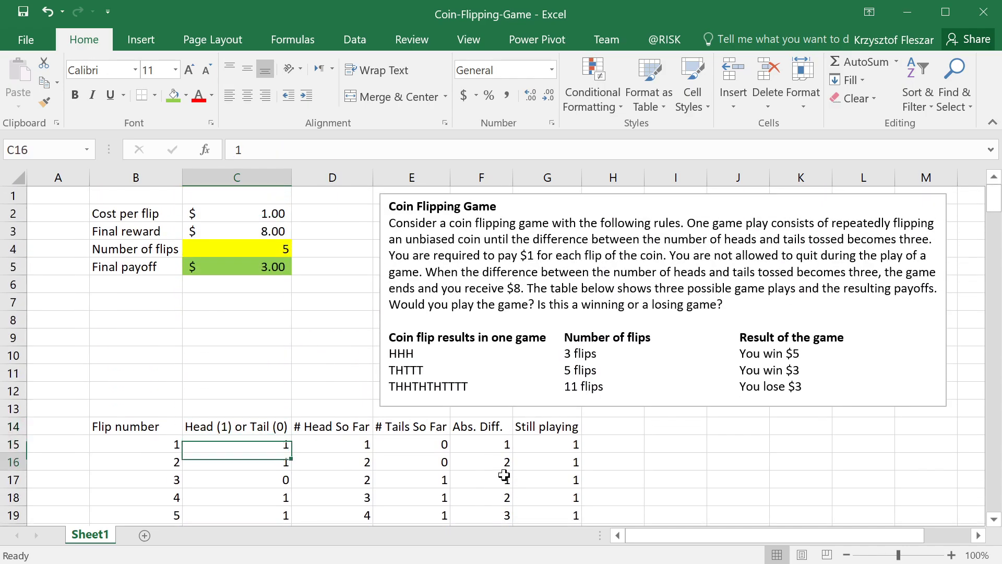
{"action": "key", "text": "Up"}
{"action": "scroll", "coordinate": [505, 475], "scroll_direction": "down", "scroll_amount": 2}
{"action": "left_click", "coordinate": [388, 371]}
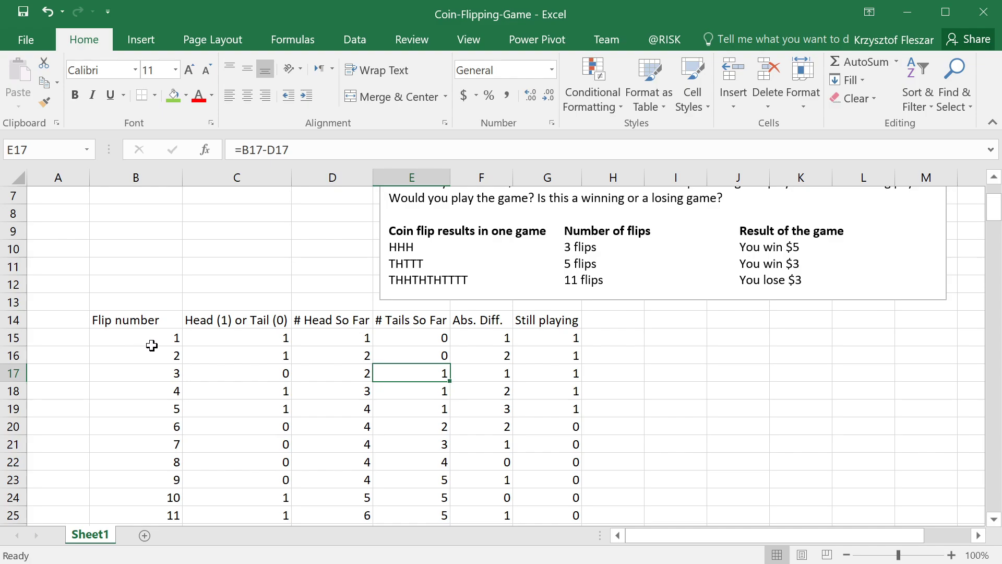
Select the coin results from C15 down to C223
{"action": "left_click_drag", "start_coordinate": [230, 339], "coordinate": [249, 454]}
{"action": "left_click", "coordinate": [246, 456]}
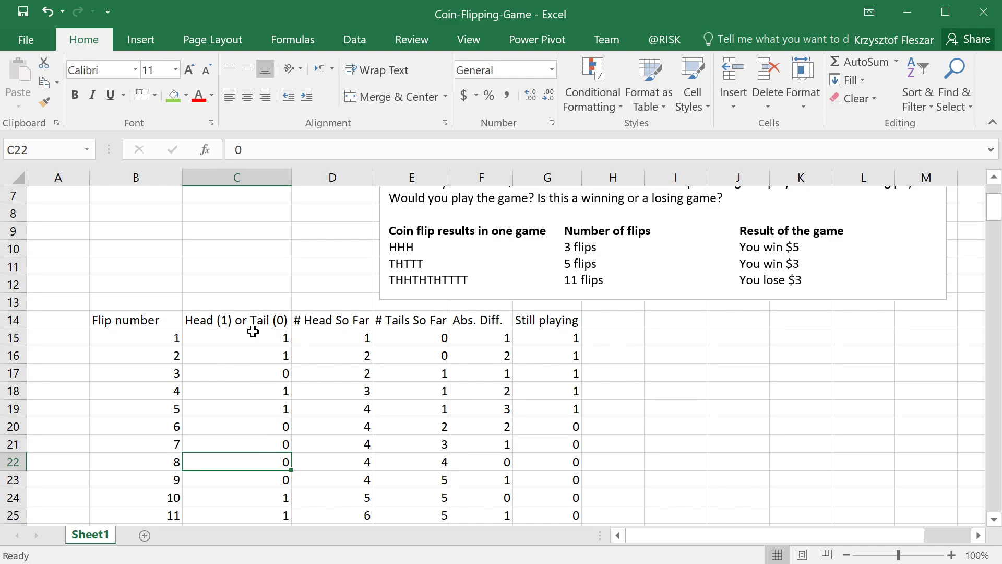
{"action": "key", "text": "Up"}
{"action": "key", "text": "Up"}
{"action": "key", "text": "Up"}
{"action": "key", "text": "Up"}
{"action": "key", "text": "Up"}
{"action": "key", "text": "Up"}
{"action": "key", "text": "Up"}
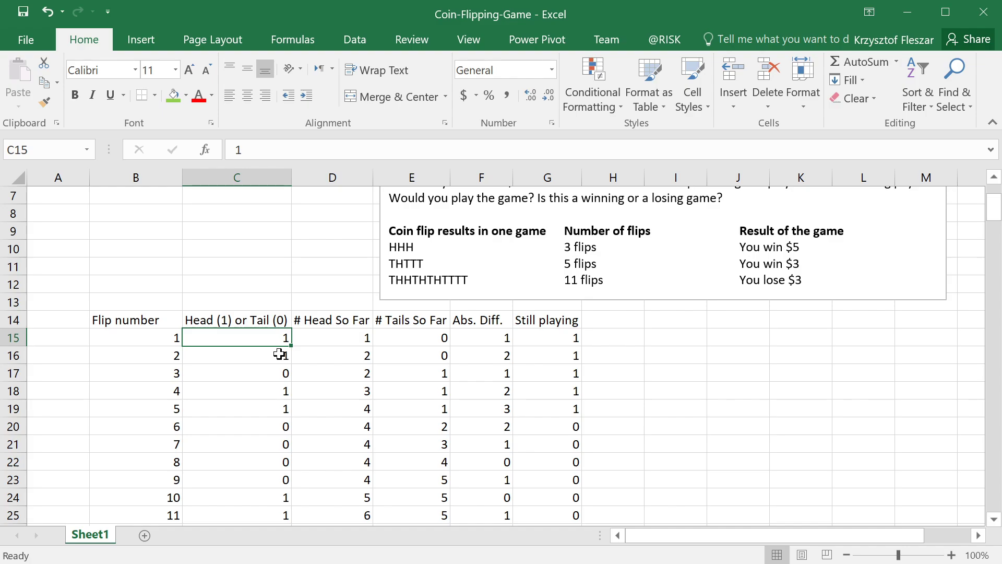
{"action": "key", "text": "End"}
{"action": "key", "text": "shift+Down"}
Apply the Green-White-Red color scale to the coin results C15:C223
{"action": "left_click_drag", "start_coordinate": [994, 488], "coordinate": [994, 190]}
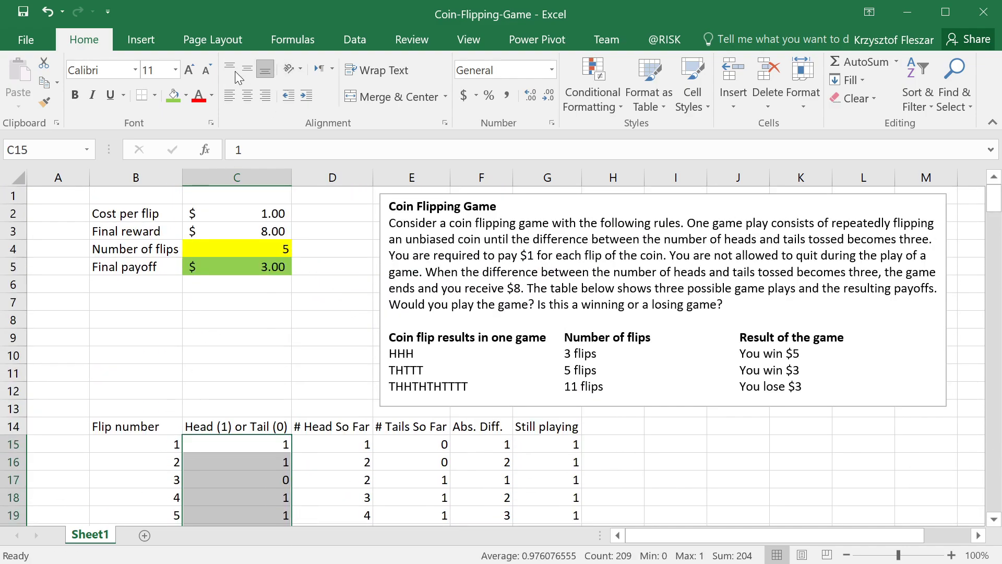
{"action": "left_click", "coordinate": [588, 92]}
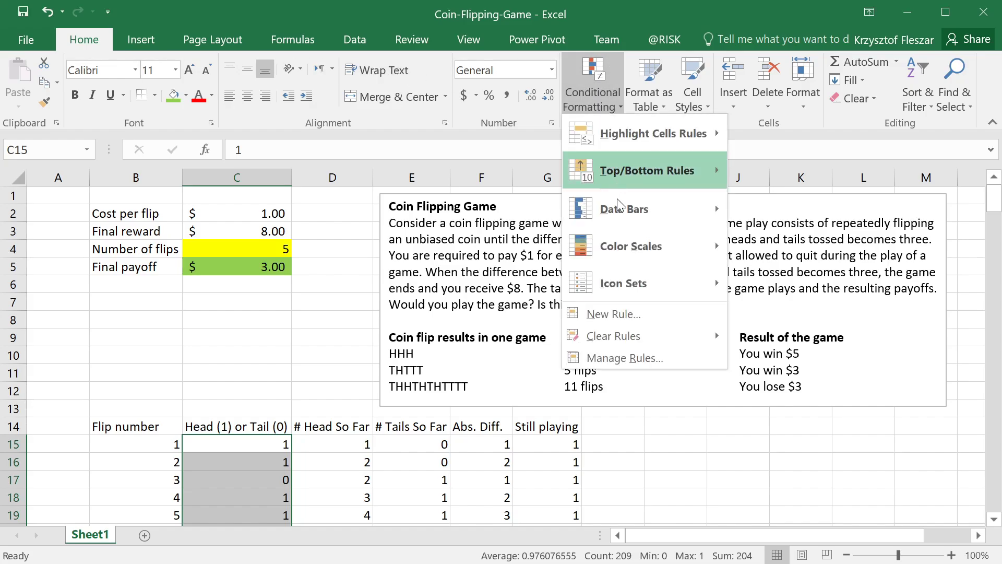
{"action": "mouse_move", "coordinate": [620, 242]}
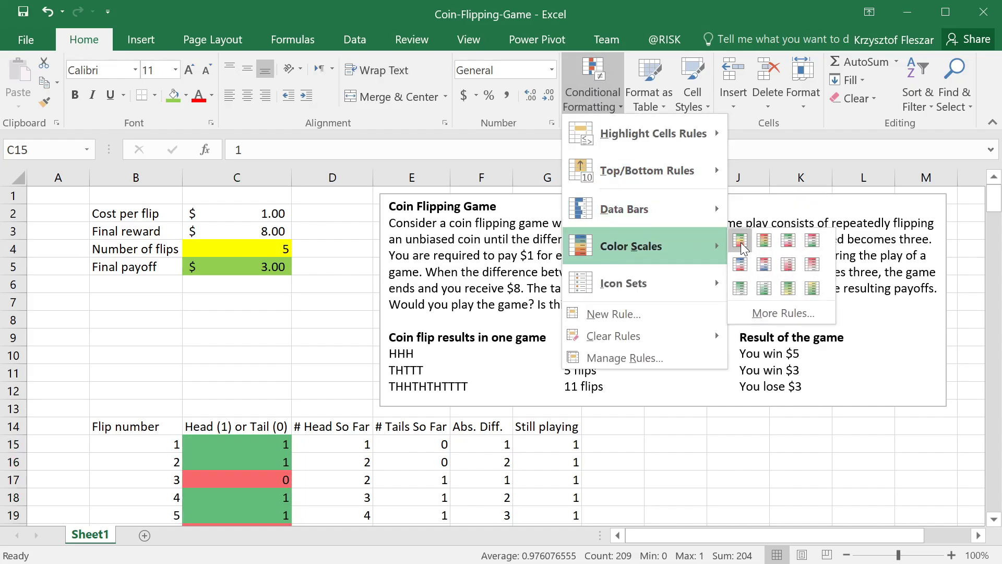
{"action": "left_click", "coordinate": [741, 242]}
{"action": "left_click", "coordinate": [332, 480]}
Check the colored results, then select Still playing cells G15 through G223
{"action": "scroll", "coordinate": [233, 436], "scroll_direction": "down", "scroll_amount": 4}
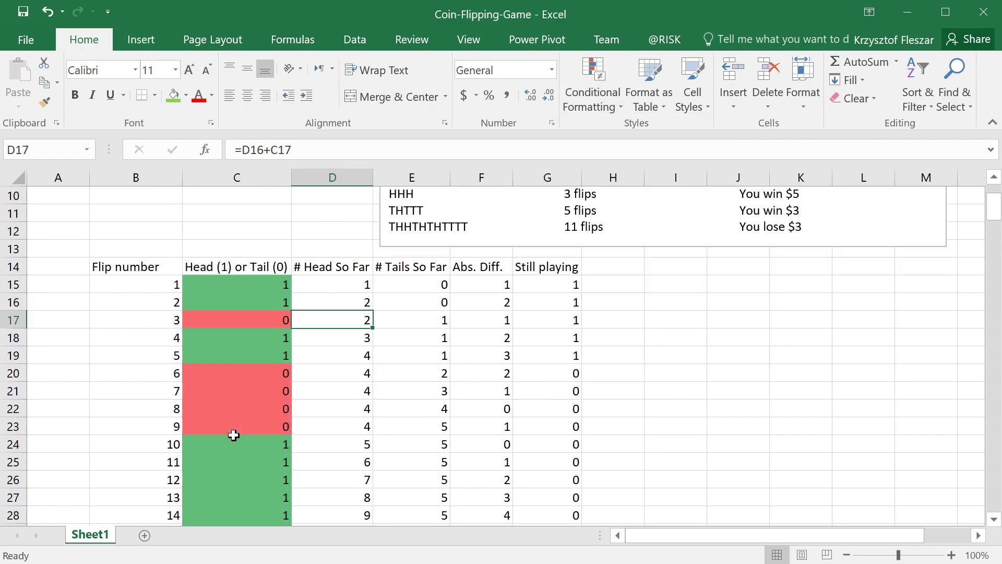
{"action": "scroll", "coordinate": [231, 302], "scroll_direction": "up", "scroll_amount": 4}
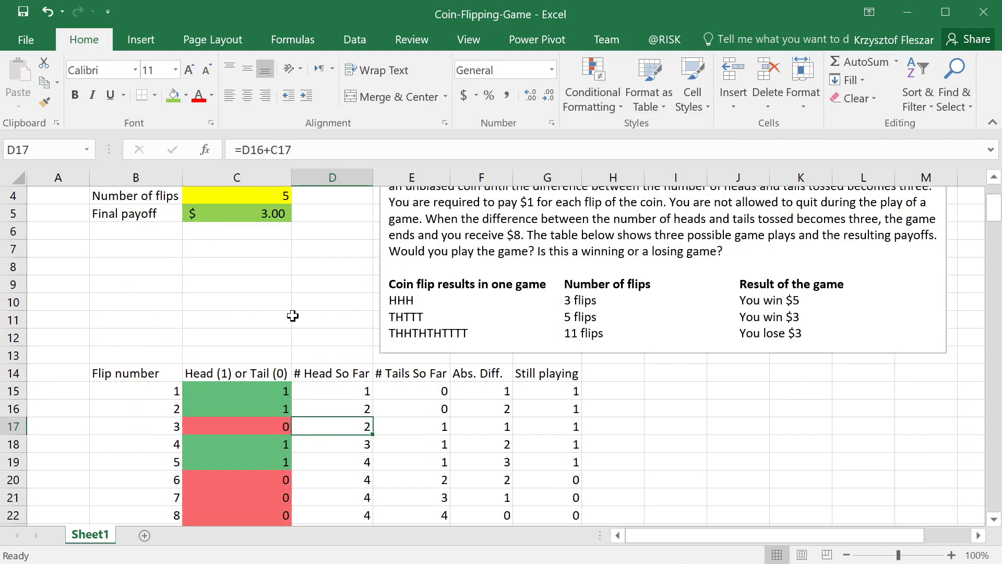
{"action": "scroll", "coordinate": [557, 457], "scroll_direction": "down", "scroll_amount": 1}
{"action": "left_click", "coordinate": [560, 391]}
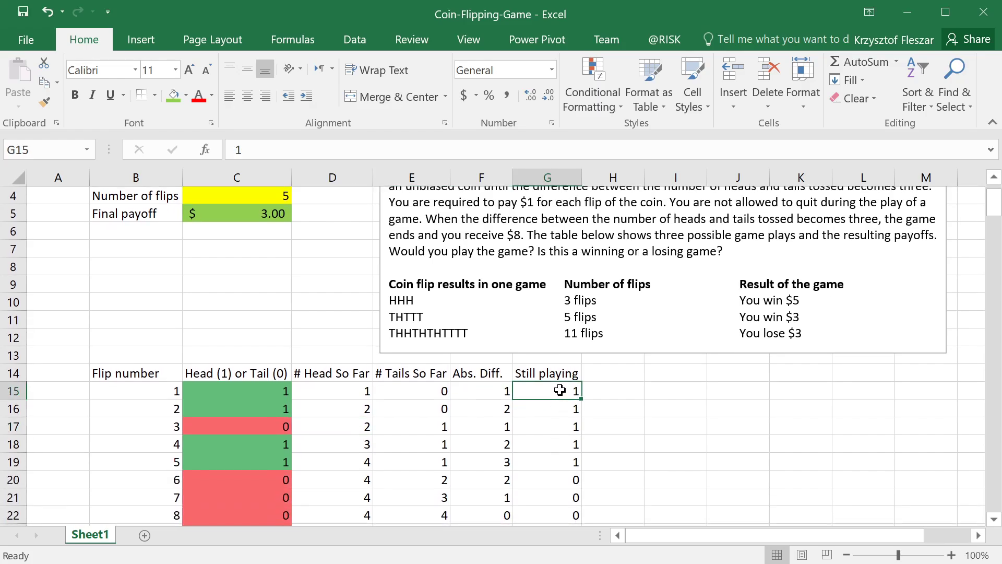
{"action": "key", "text": "ctrl+shift+Down"}
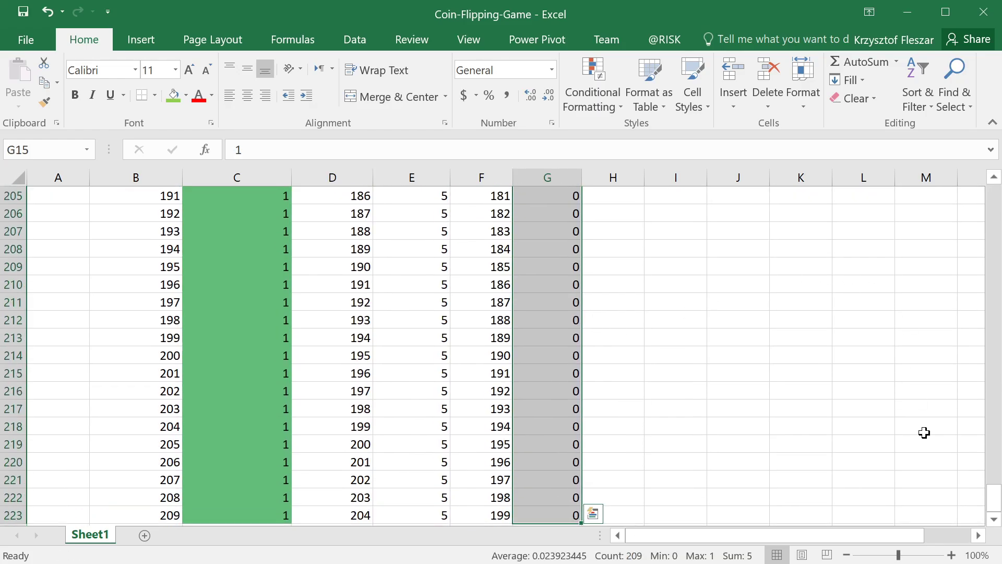
Apply blue gradient data bars to the Still playing cells G15:G223
{"action": "left_click_drag", "start_coordinate": [993, 514], "coordinate": [993, 193]}
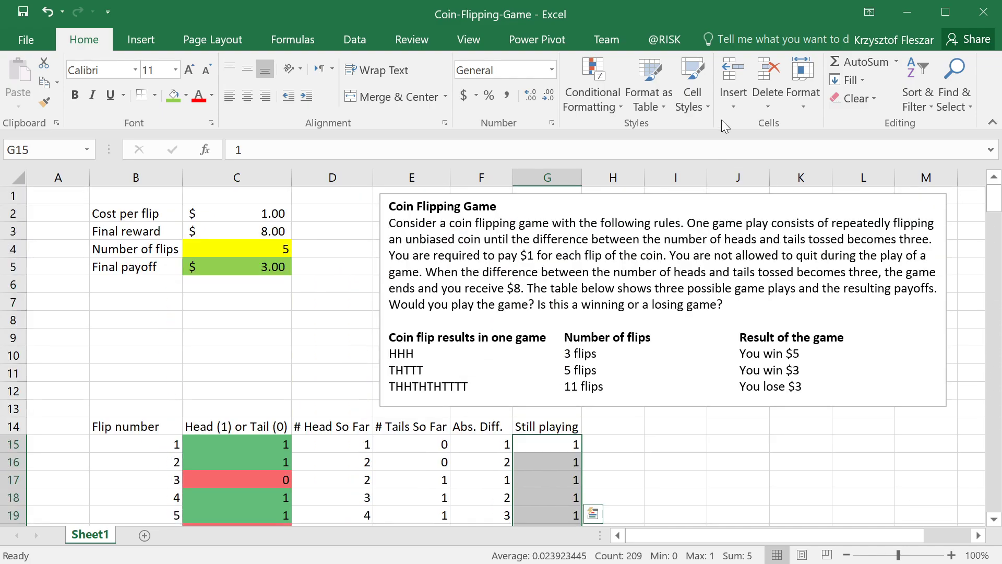
{"action": "left_click", "coordinate": [602, 83]}
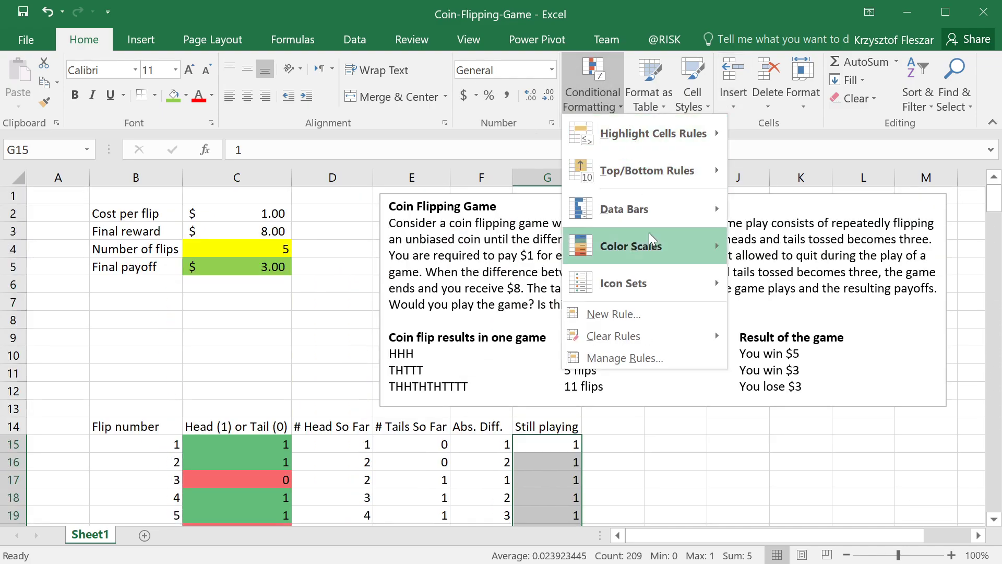
{"action": "mouse_move", "coordinate": [650, 212]}
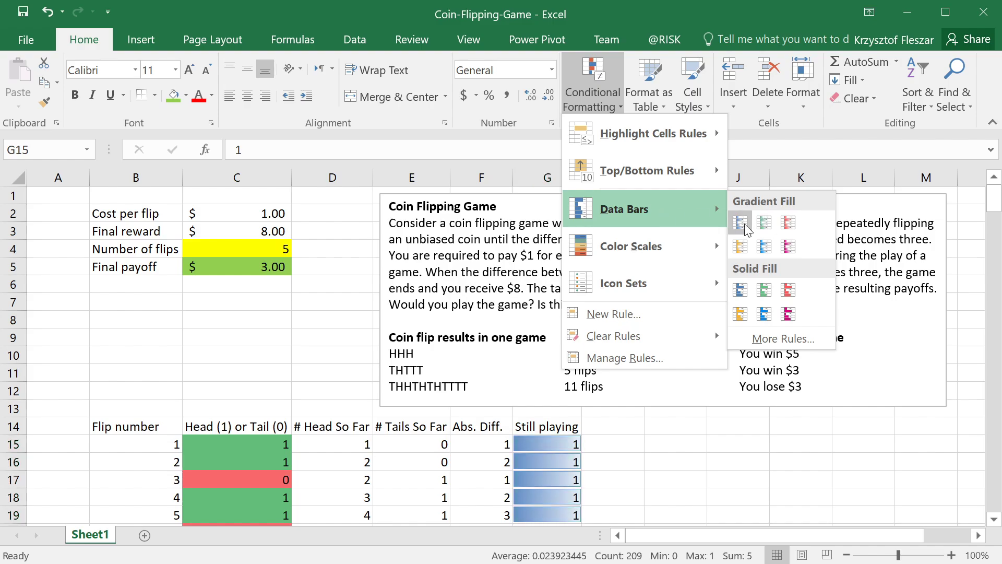
{"action": "left_click", "coordinate": [748, 229]}
{"action": "scroll", "coordinate": [552, 409], "scroll_direction": "down", "scroll_amount": 3}
{"action": "left_click", "coordinate": [552, 410]}
Inspect the data bars on the 1 and 0 Still playing rows
{"action": "left_click_drag", "start_coordinate": [537, 286], "coordinate": [546, 498]}
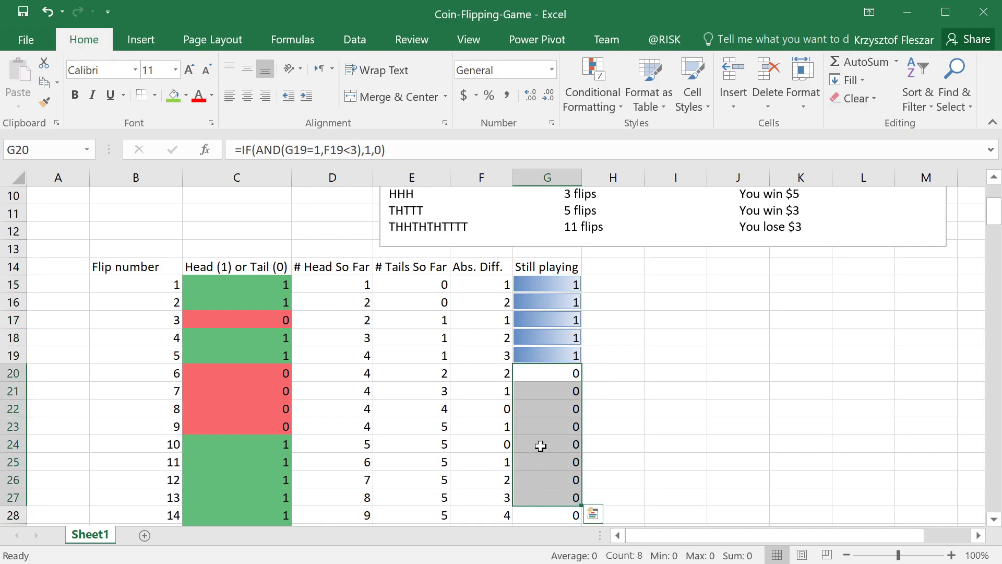
{"action": "left_click", "coordinate": [541, 445]}
{"action": "scroll", "coordinate": [485, 353], "scroll_direction": "up", "scroll_amount": 1}
{"action": "left_click_drag", "start_coordinate": [549, 408], "coordinate": [546, 330]}
{"action": "scroll", "coordinate": [447, 454], "scroll_direction": "up", "scroll_amount": 2}
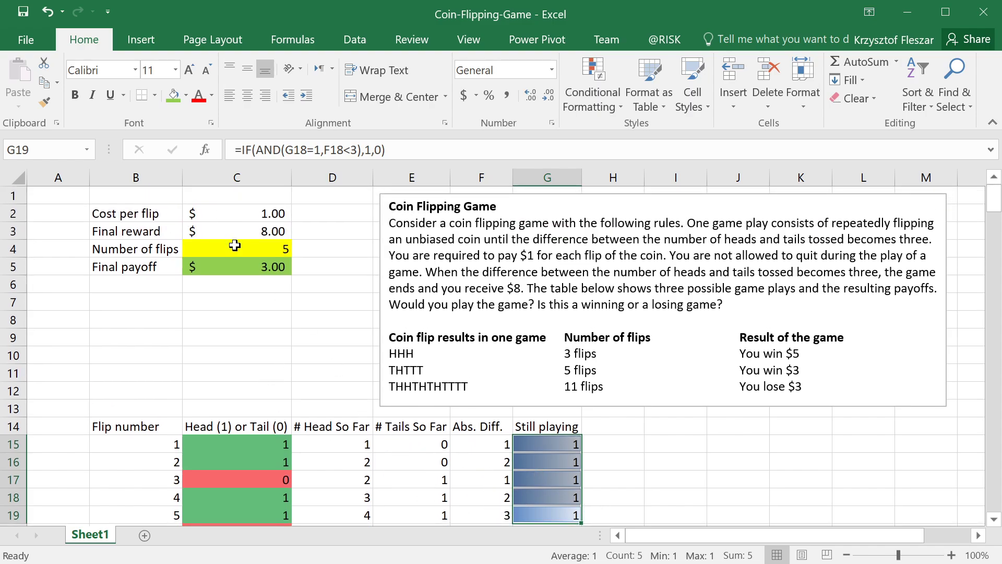
{"action": "left_click", "coordinate": [235, 245]}
{"action": "scroll", "coordinate": [535, 456], "scroll_direction": "down", "scroll_amount": 2}
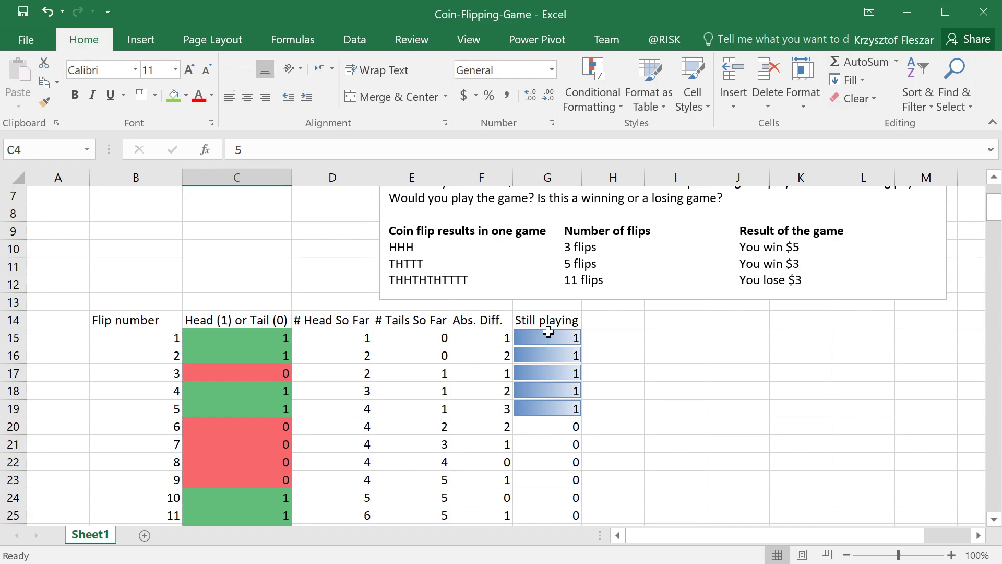
Review the Still playing formulas in G15 through G19
{"action": "left_click_drag", "start_coordinate": [548, 332], "coordinate": [585, 499]}
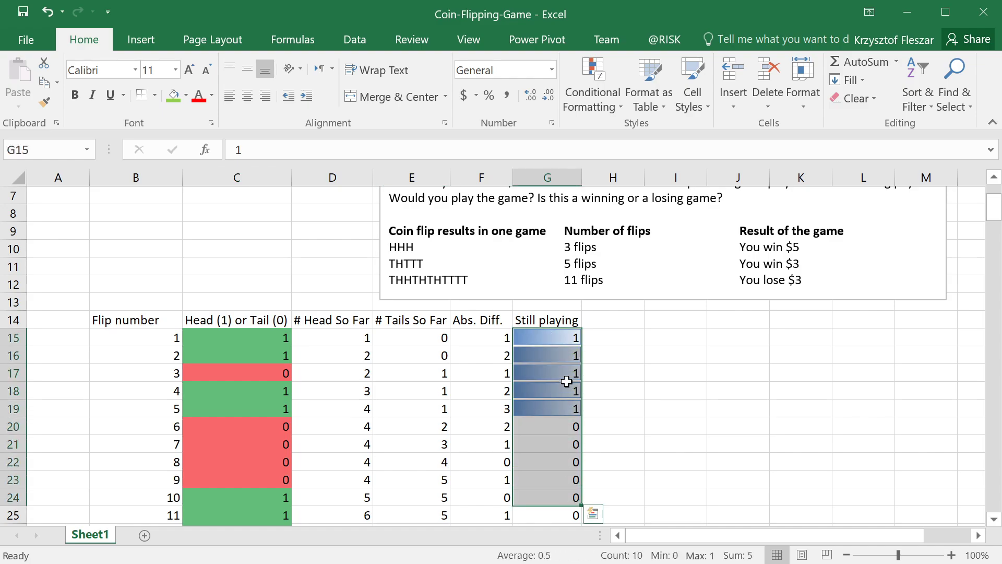
{"action": "left_click", "coordinate": [561, 334]}
{"action": "left_click", "coordinate": [559, 355]}
{"action": "left_click", "coordinate": [559, 374]}
{"action": "left_click", "coordinate": [557, 391]}
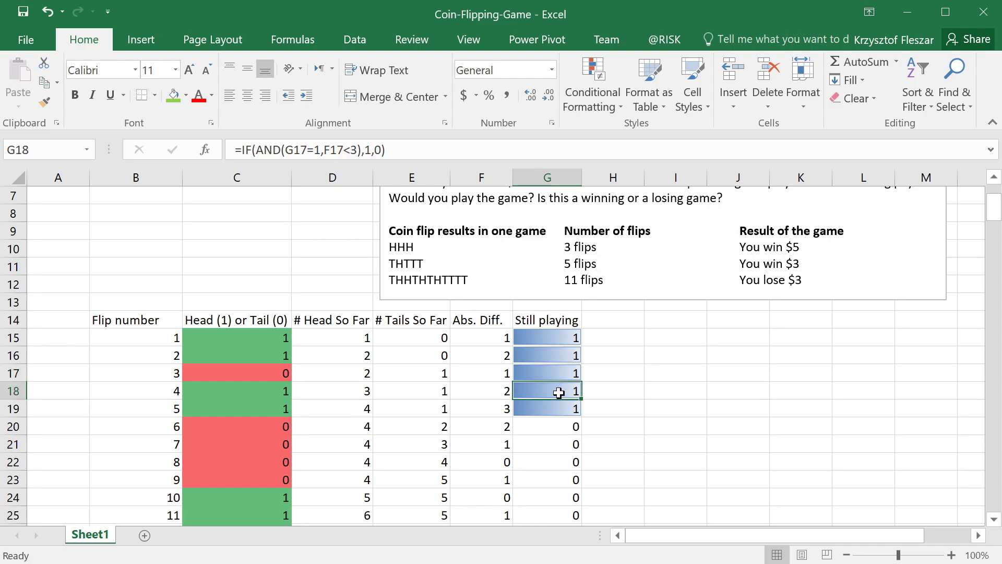
{"action": "left_click", "coordinate": [557, 409]}
{"action": "left_click_drag", "start_coordinate": [557, 338], "coordinate": [568, 412]}
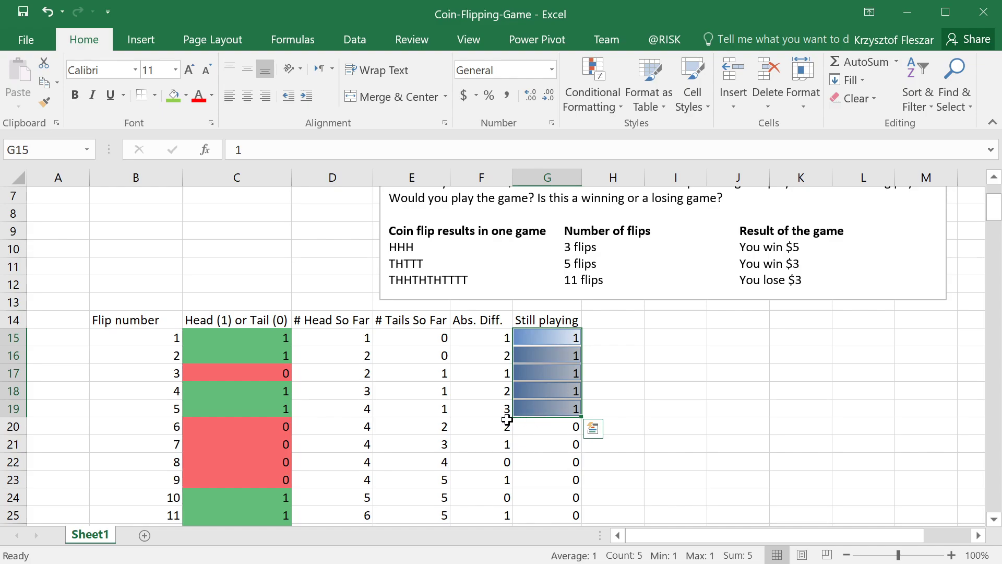
Enter =SUM(G15:G223) in C4 as the Number of flips
{"action": "scroll", "coordinate": [239, 252], "scroll_direction": "up", "scroll_amount": 2}
{"action": "left_click", "coordinate": [239, 250]}
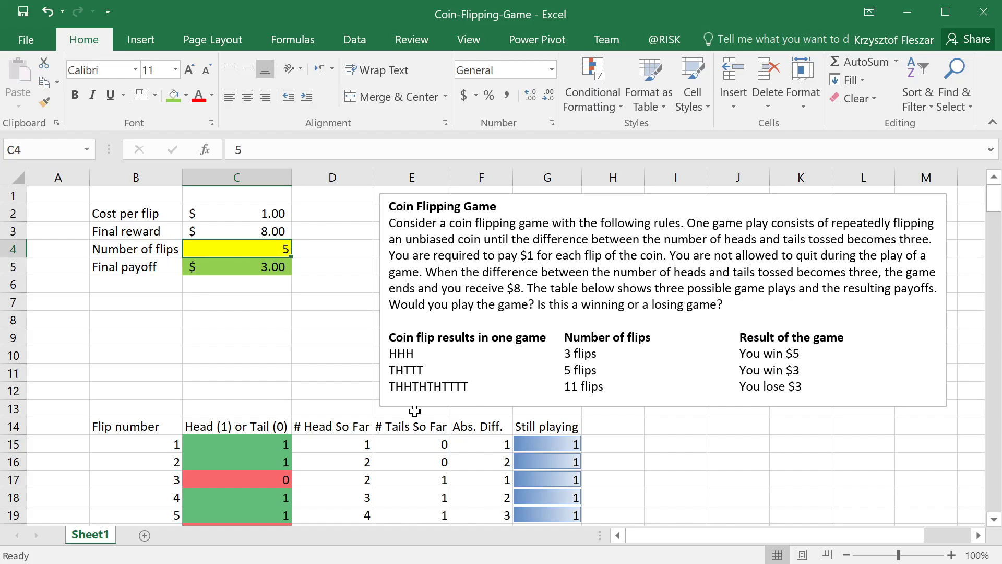
{"action": "type", "text": "=sum("}
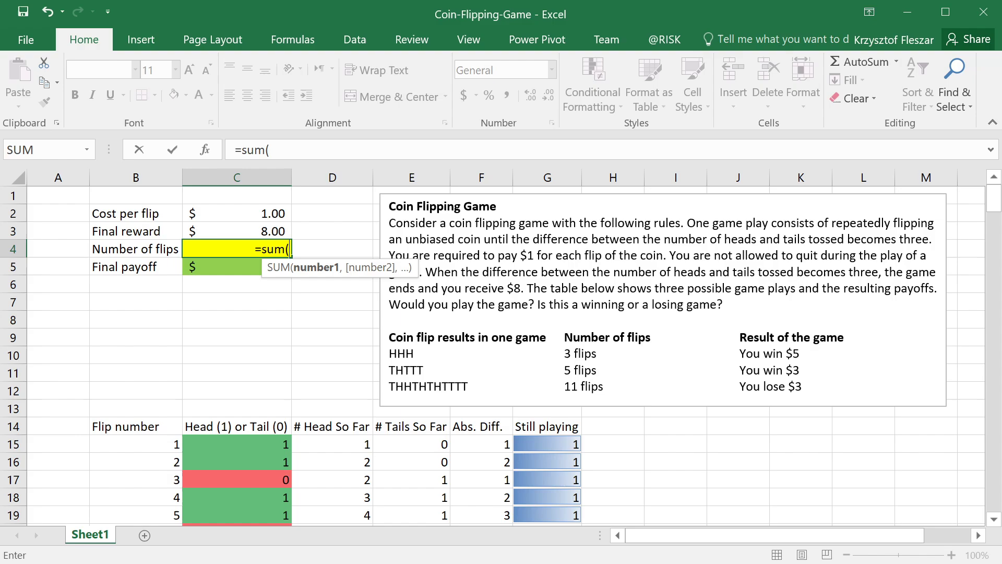
{"action": "left_click", "coordinate": [557, 442]}
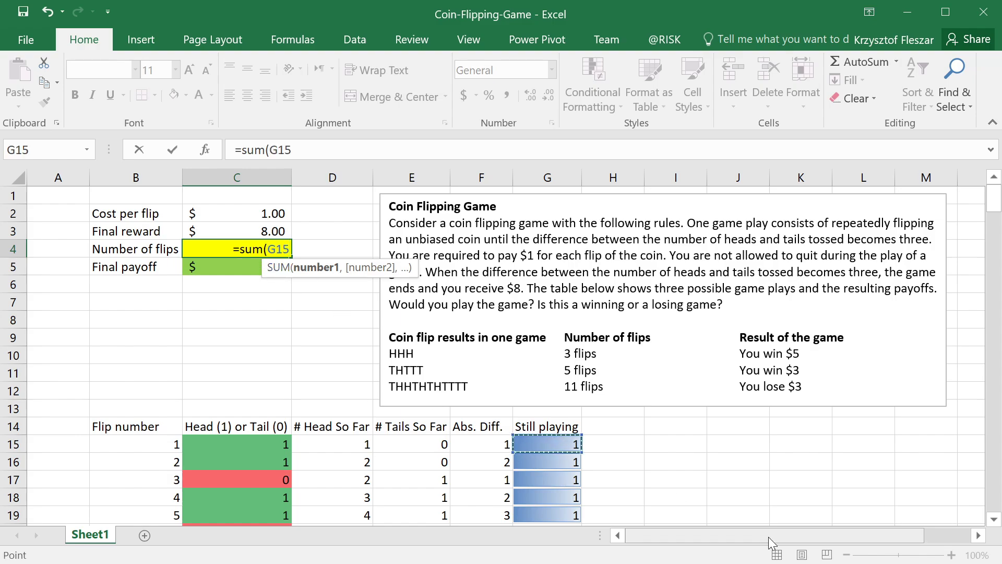
{"action": "key", "text": "ctrl+shift+Down"}
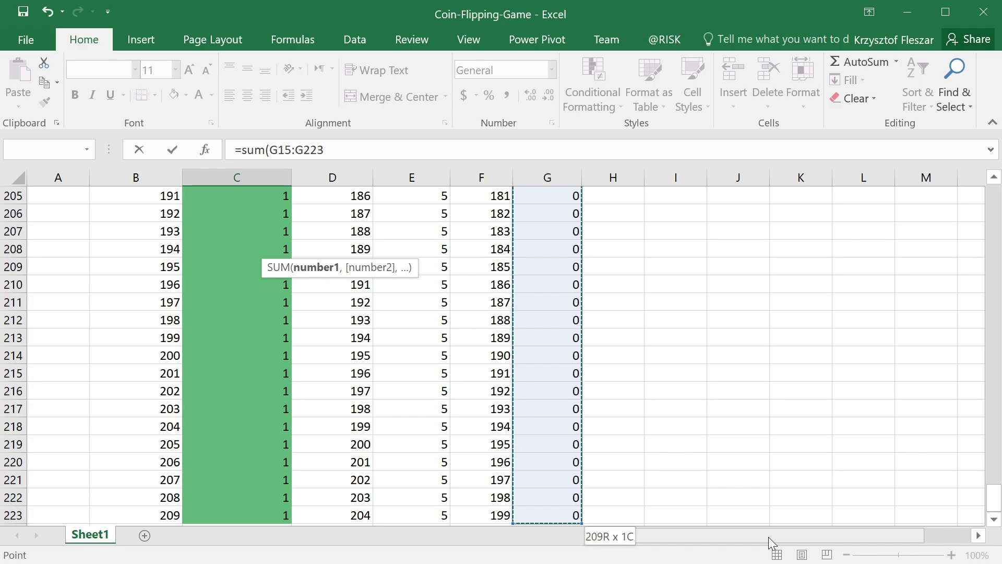
{"action": "type", "text": ")"}
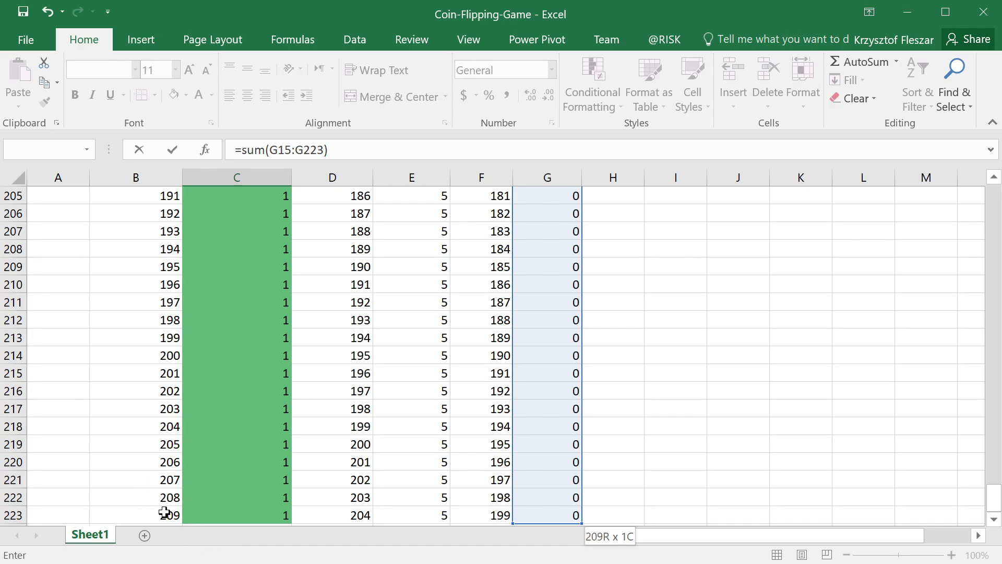
{"action": "key", "text": "Return"}
Verify C4's SUM formula in edit mode, leaving it unchanged at 5
{"action": "scroll", "coordinate": [589, 481], "scroll_direction": "up", "scroll_amount": 2}
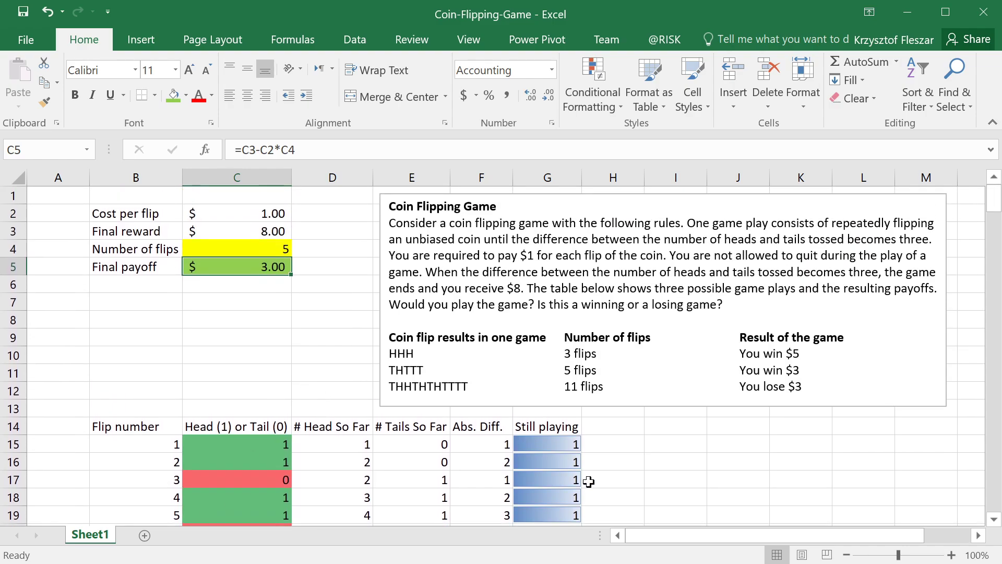
{"action": "left_click", "coordinate": [516, 441]}
{"action": "left_click", "coordinate": [224, 250]}
{"action": "key", "text": "F2"}
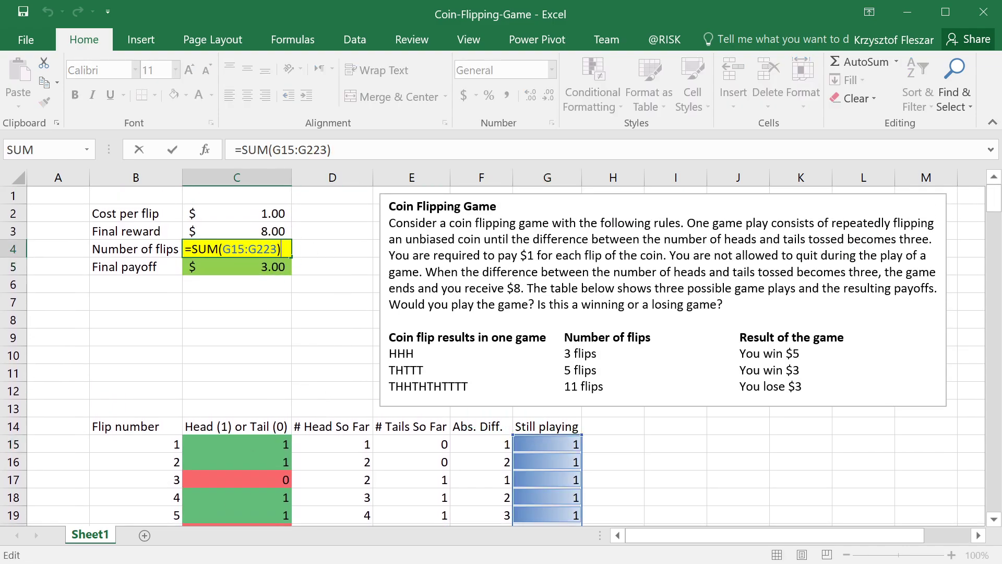
{"action": "scroll", "coordinate": [628, 448], "scroll_direction": "down", "scroll_amount": 2}
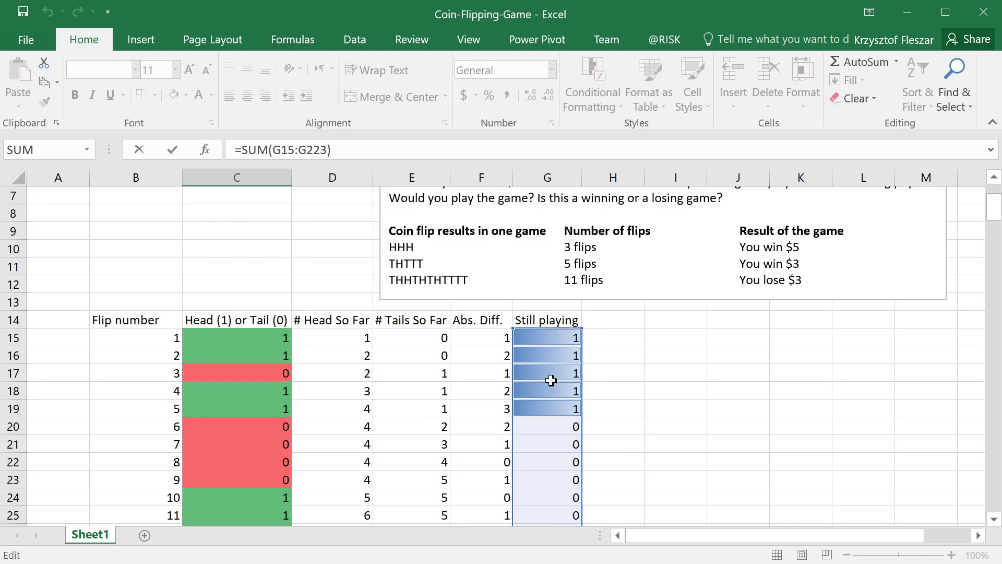
{"action": "key", "text": "Escape"}
{"action": "scroll", "coordinate": [361, 369], "scroll_direction": "up", "scroll_amount": 1}
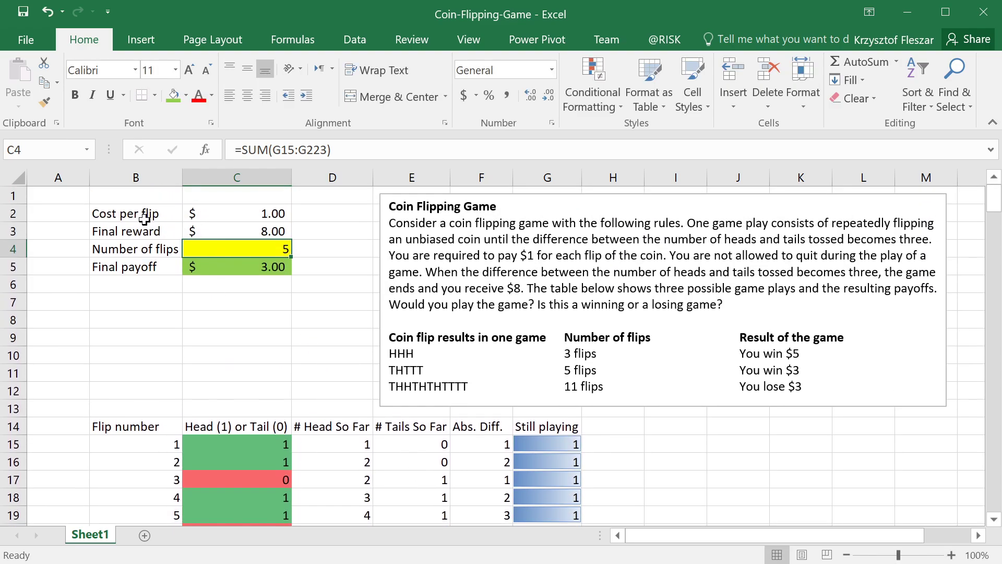
{"action": "left_click", "coordinate": [146, 217]}
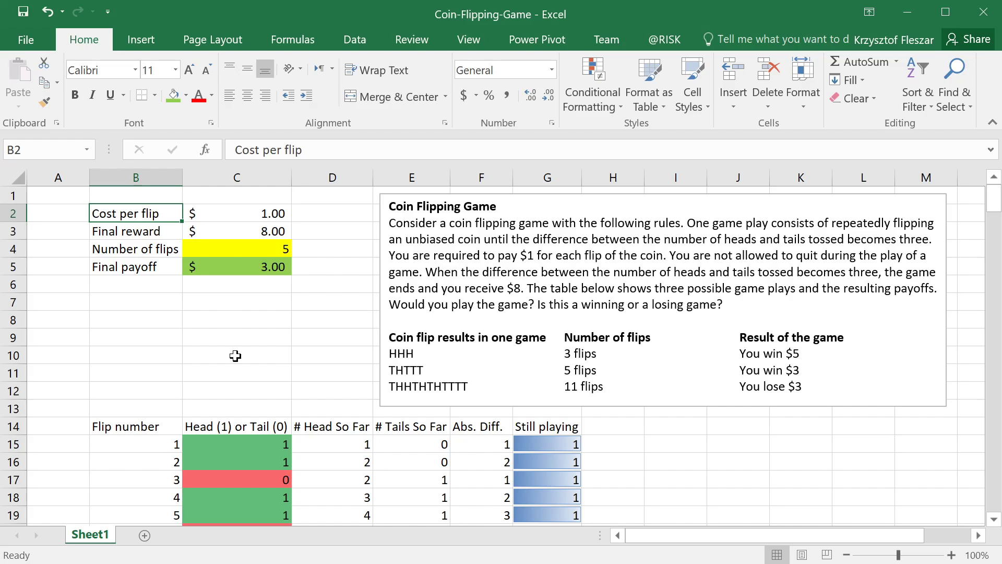
{"action": "left_click", "coordinate": [264, 448]}
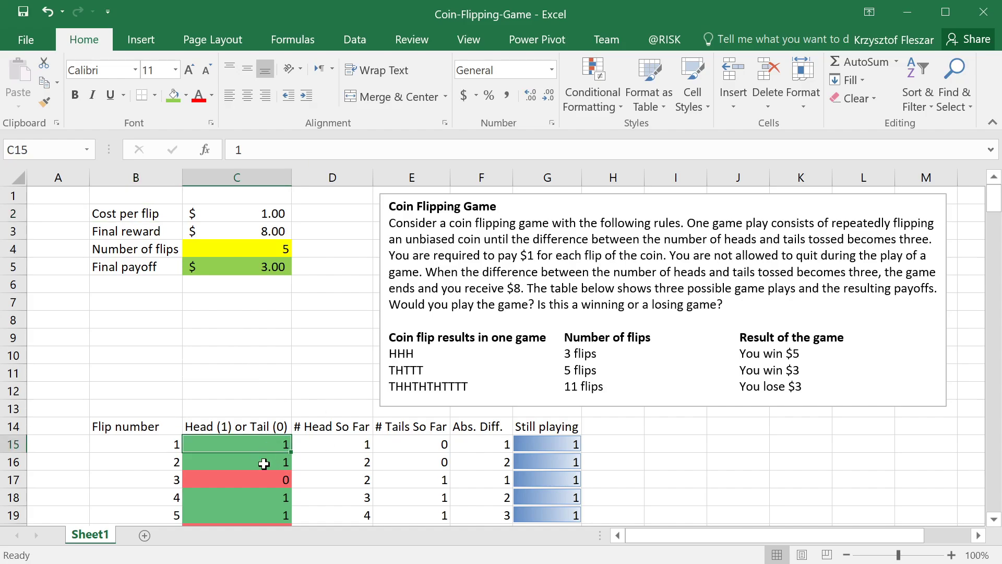
{"action": "left_click", "coordinate": [265, 460]}
{"action": "left_click", "coordinate": [270, 442]}
{"action": "left_click", "coordinate": [278, 463]}
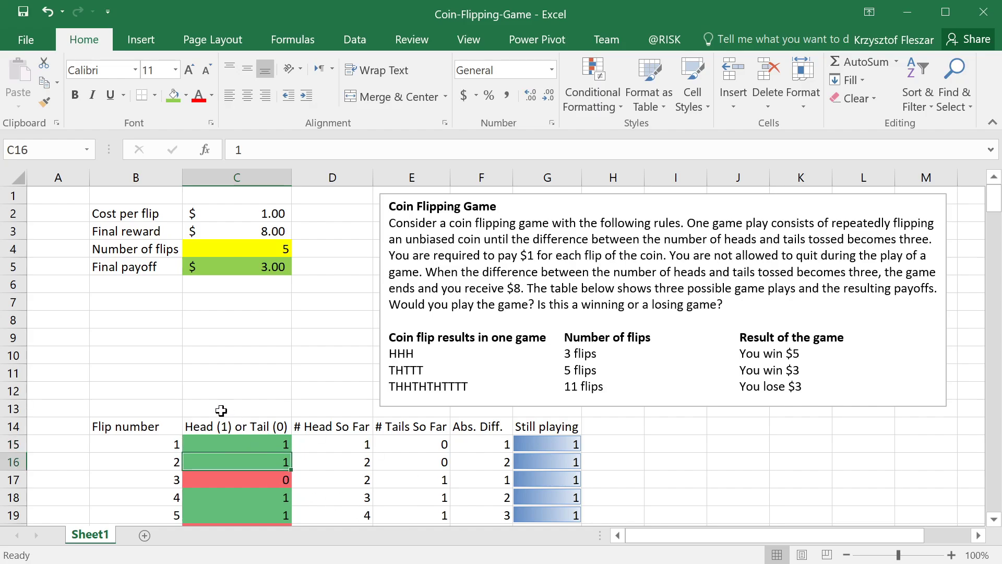
{"action": "key", "text": "Left"}
{"action": "key", "text": "Up"}
{"action": "key", "text": "Up"}
{"action": "key", "text": "Up"}
{"action": "key", "text": "Up"}
{"action": "key", "text": "Down"}
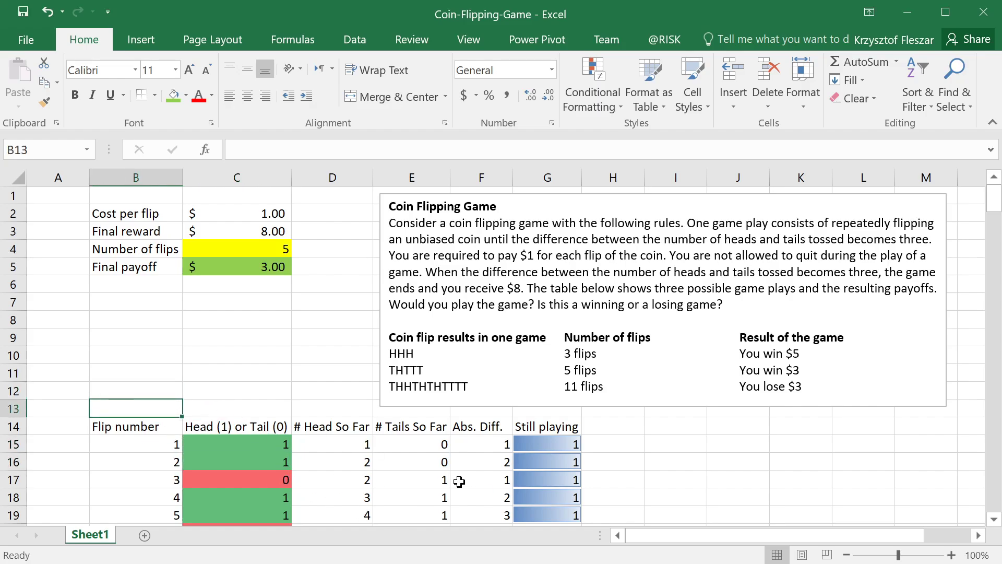